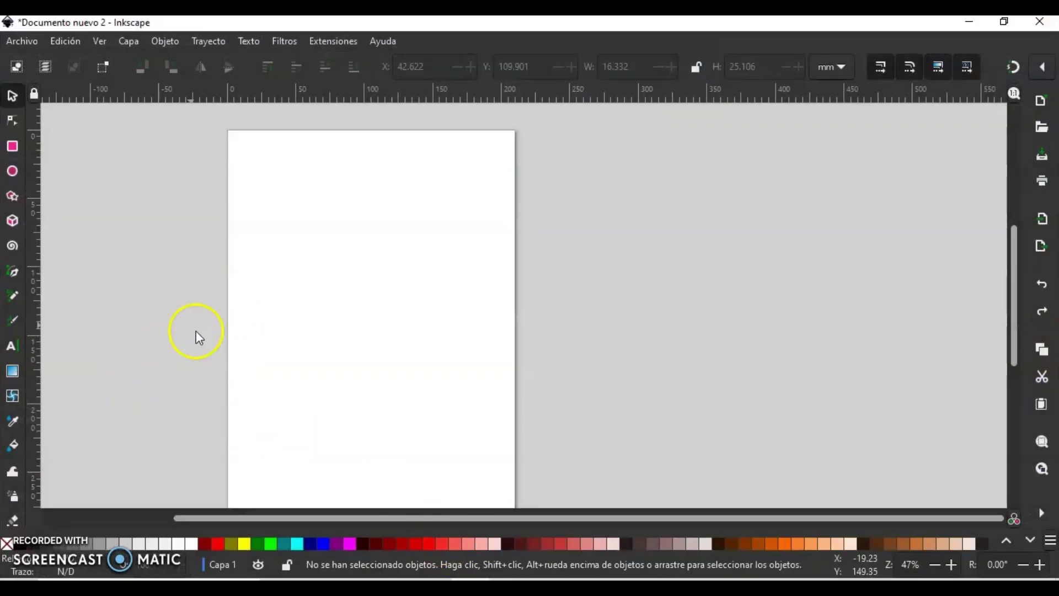
Create a text object with the first name on the page and scale it to about 126 × 63 mm
left_click(11, 346)
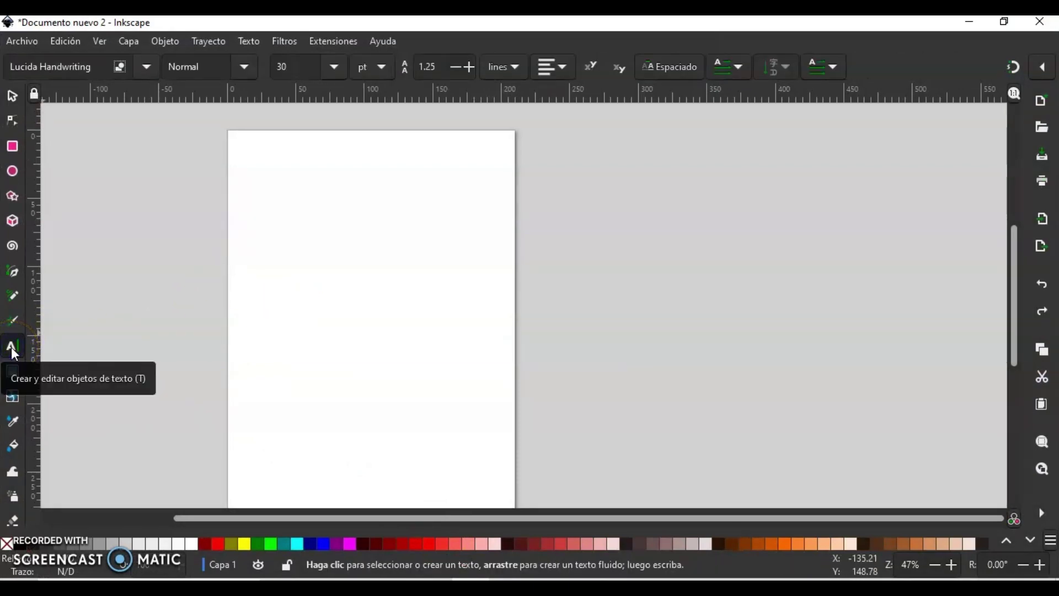
left_click(354, 303)
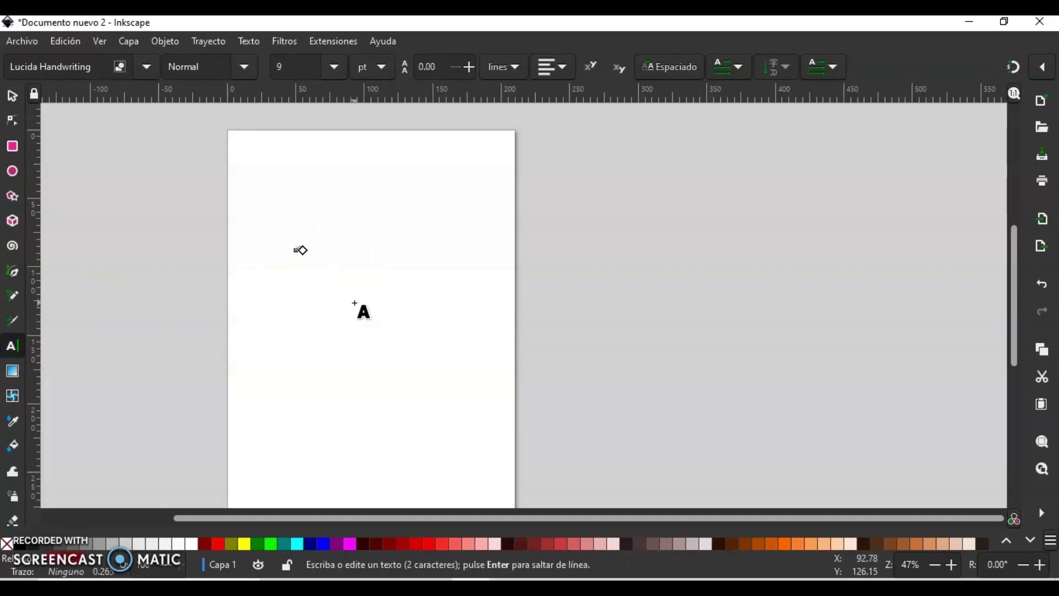
type("ola")
left_click(12, 97)
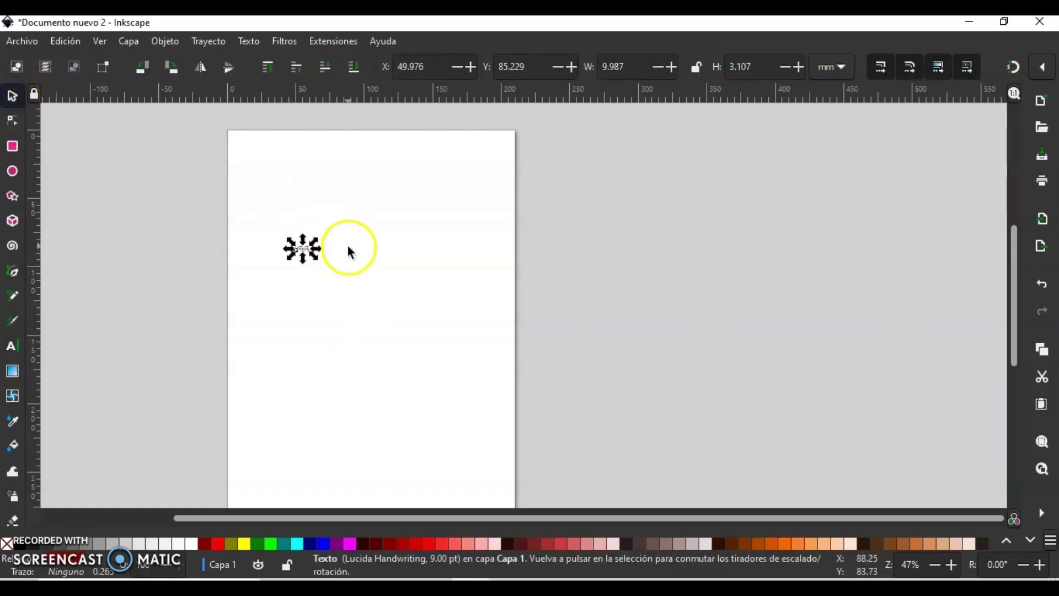
left_click_drag(314, 257, 470, 341)
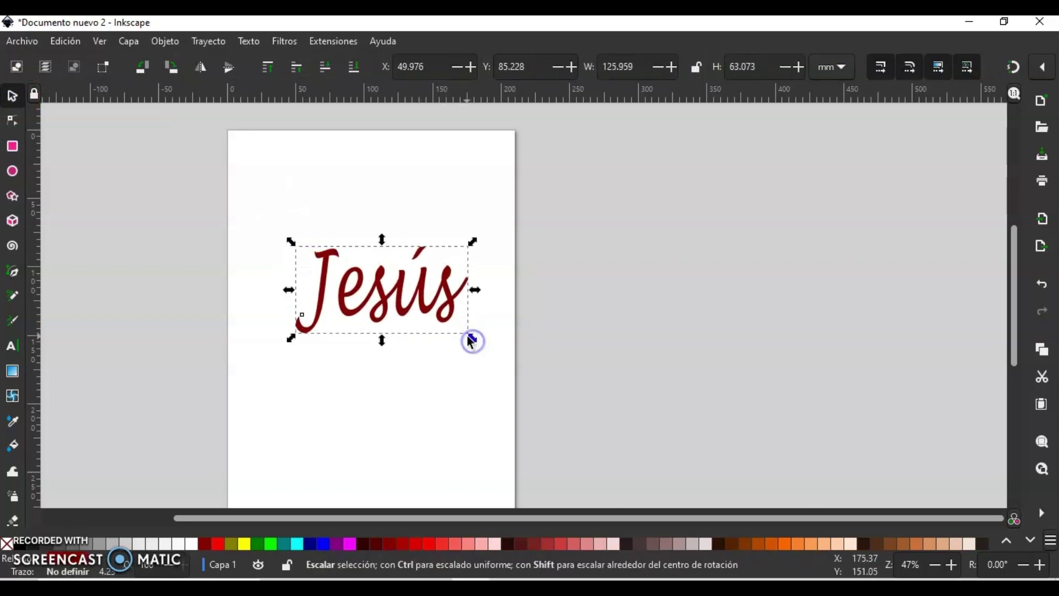
Review the font families and styles available for the name text in the text and typography settings
right_click(401, 301)
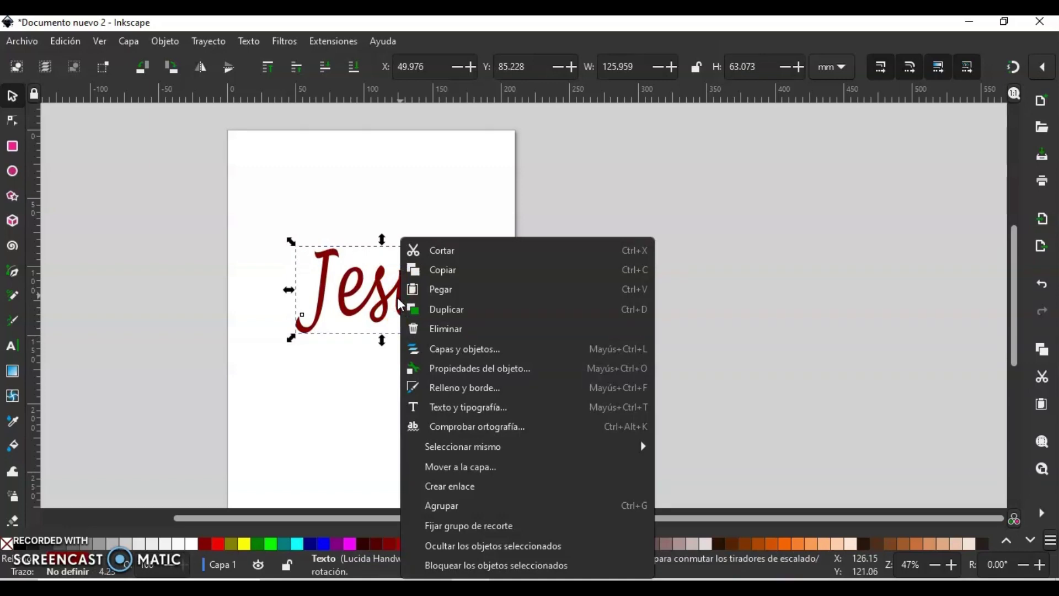
left_click(466, 407)
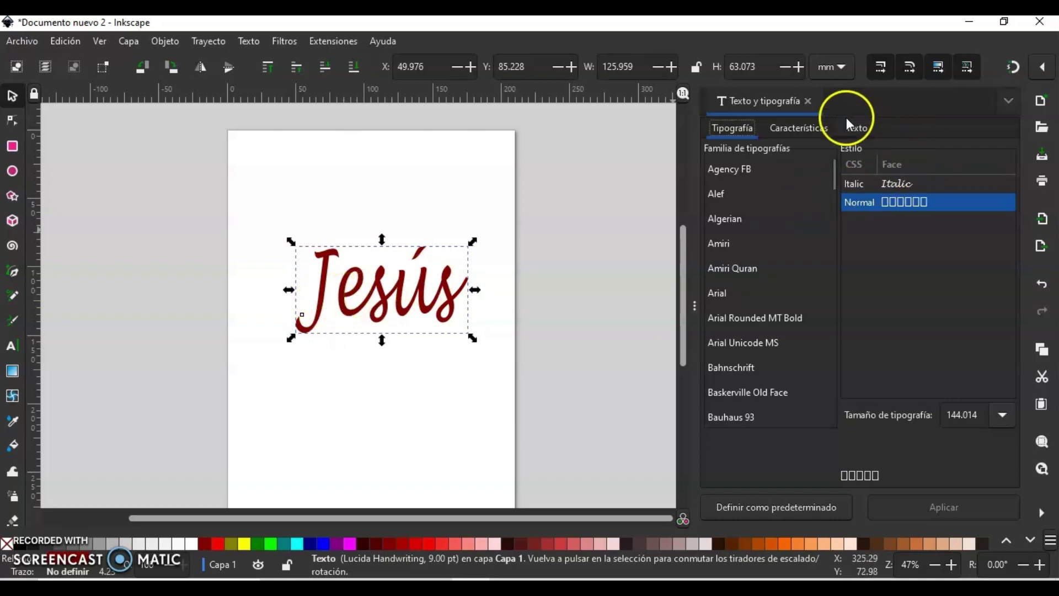
left_click(807, 101)
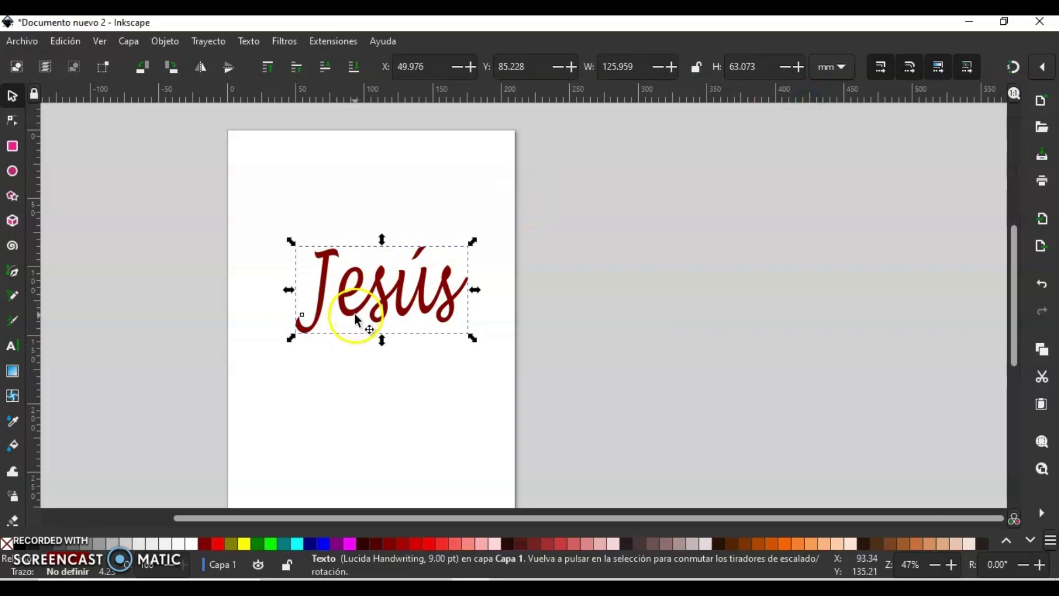
Convert the name text to paths and ungroup it into separate letters
scroll(361, 320, "up", 2)
left_click_drag(350, 347, 404, 419)
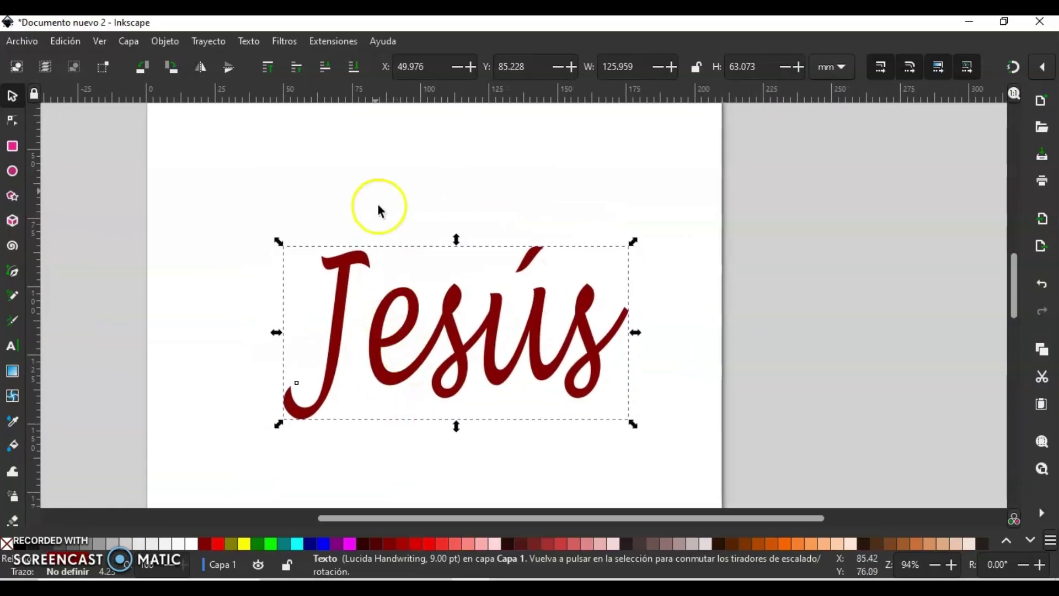
left_click(219, 49)
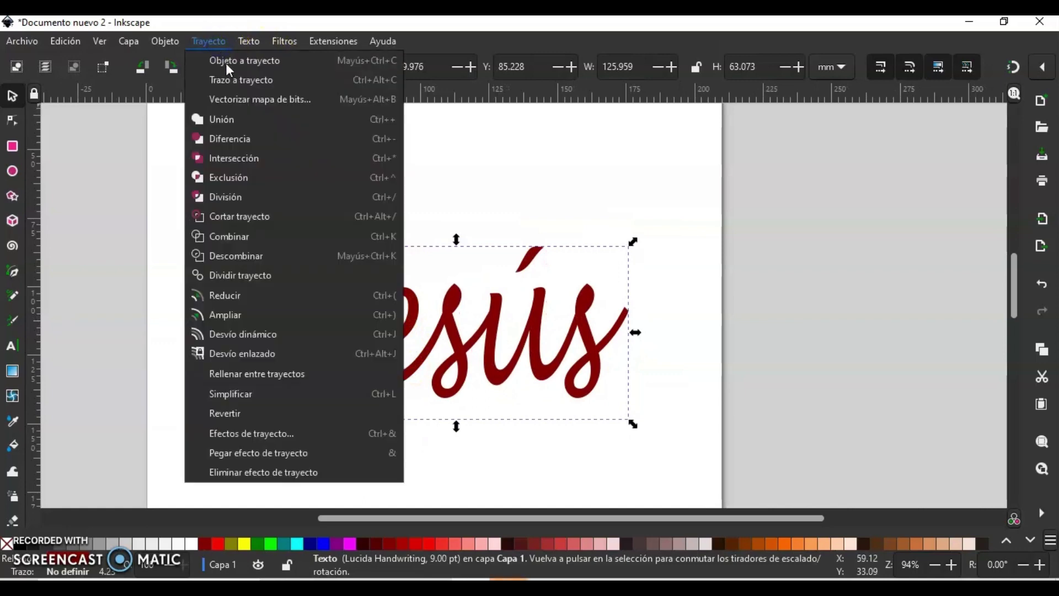
left_click(228, 61)
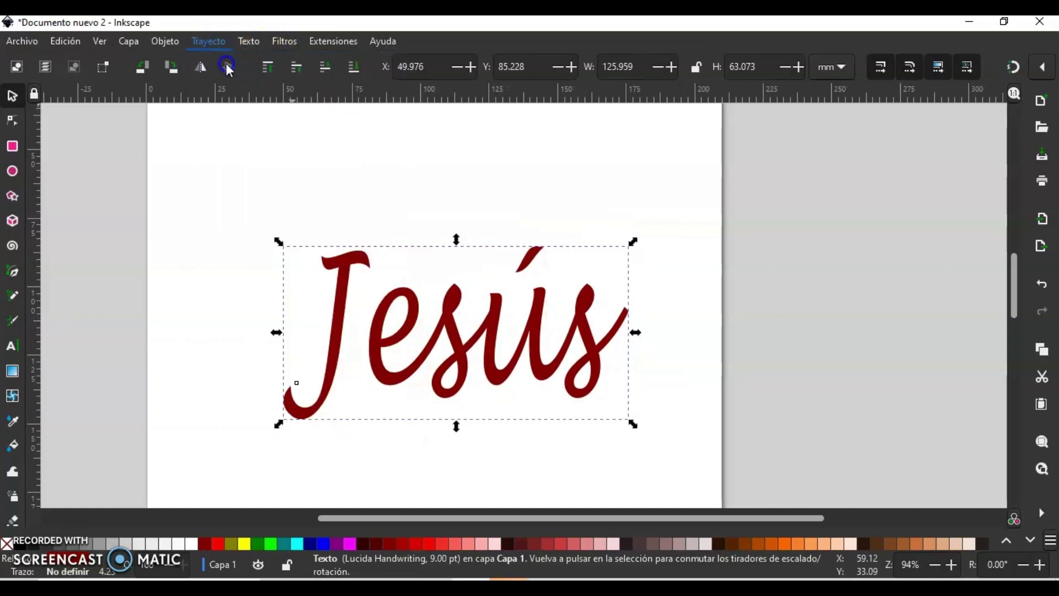
left_click(165, 41)
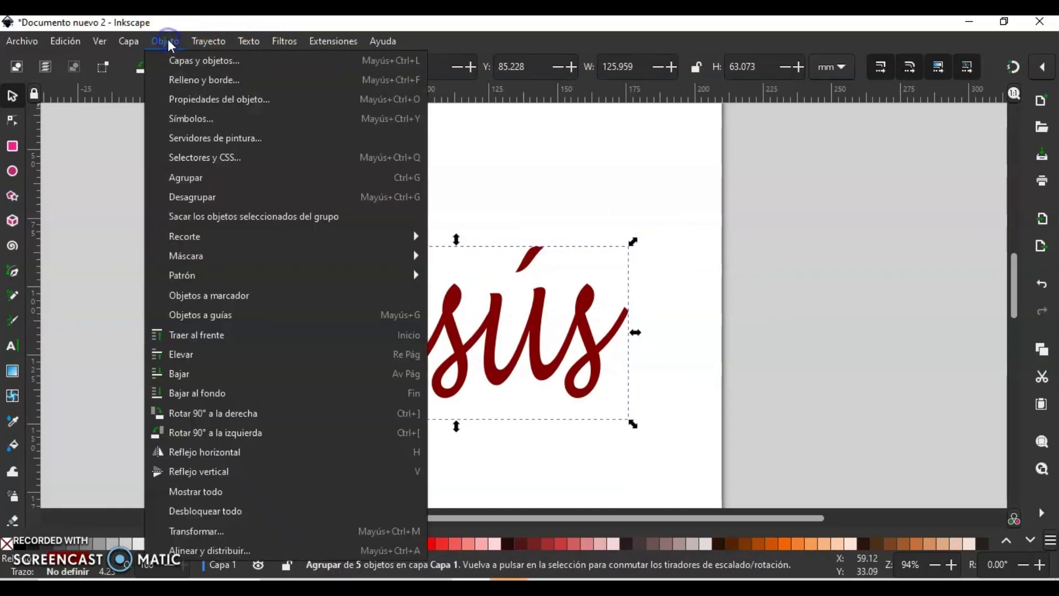
left_click(189, 198)
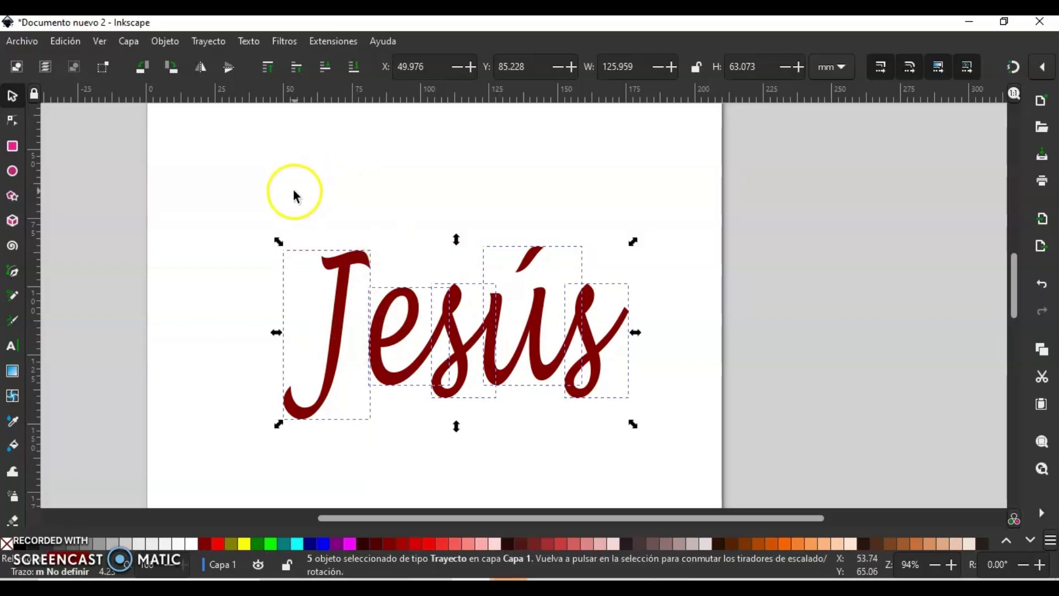
Move the letter J on its own closer to the e, at about X 55 mm, Y 85 mm
left_click(13, 98)
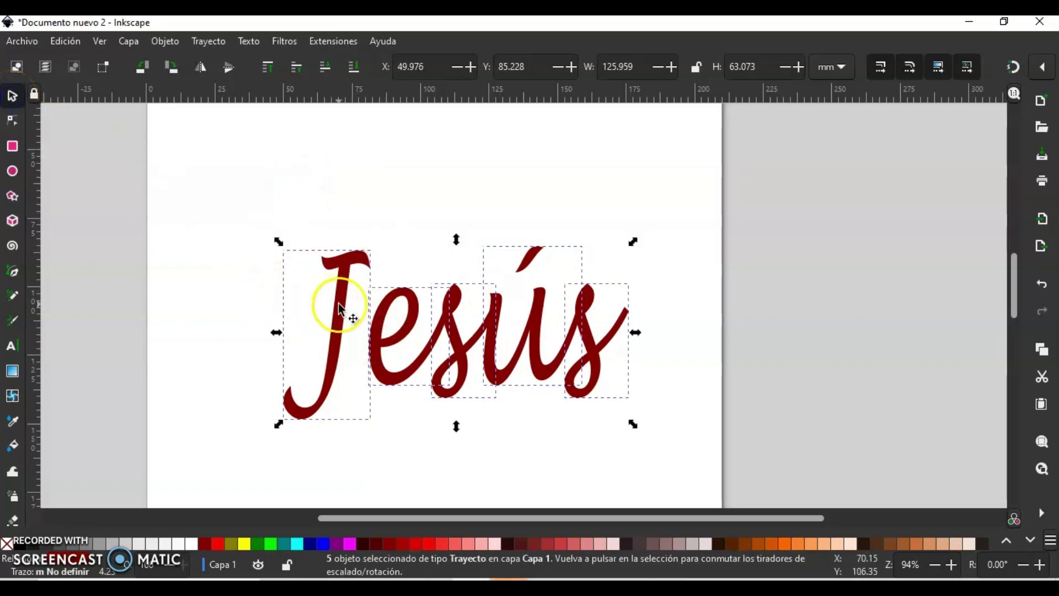
left_click_drag(342, 306, 345, 306)
left_click(351, 188)
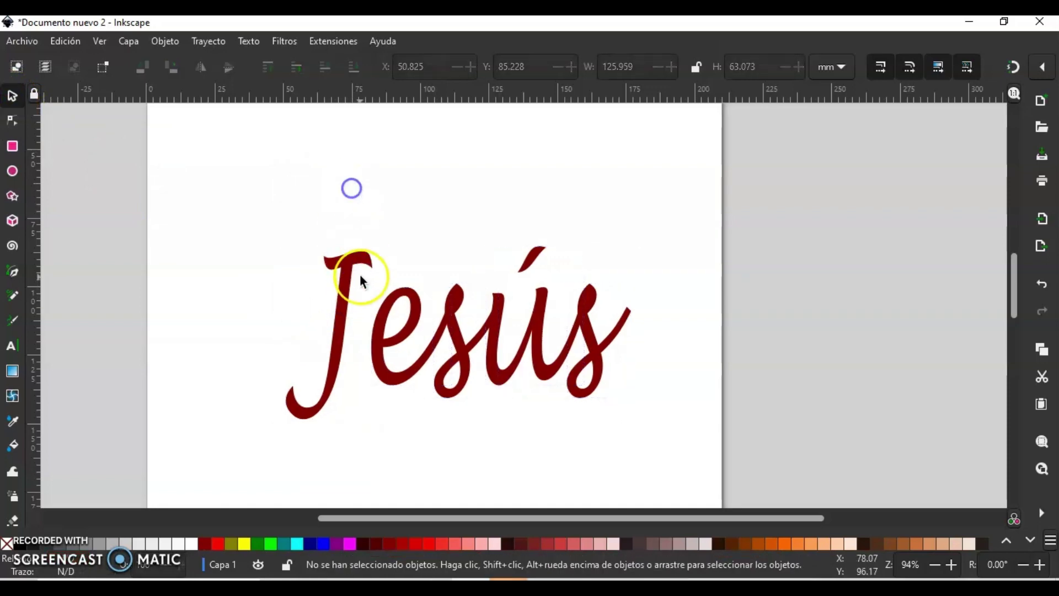
left_click(351, 295)
left_click(348, 193)
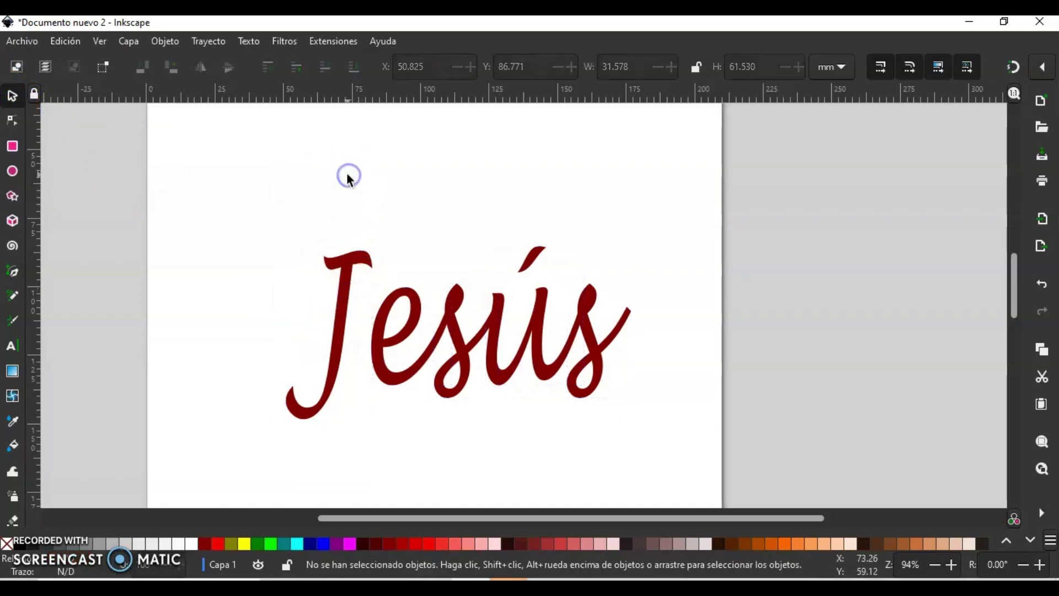
left_click(344, 292)
left_click(344, 319)
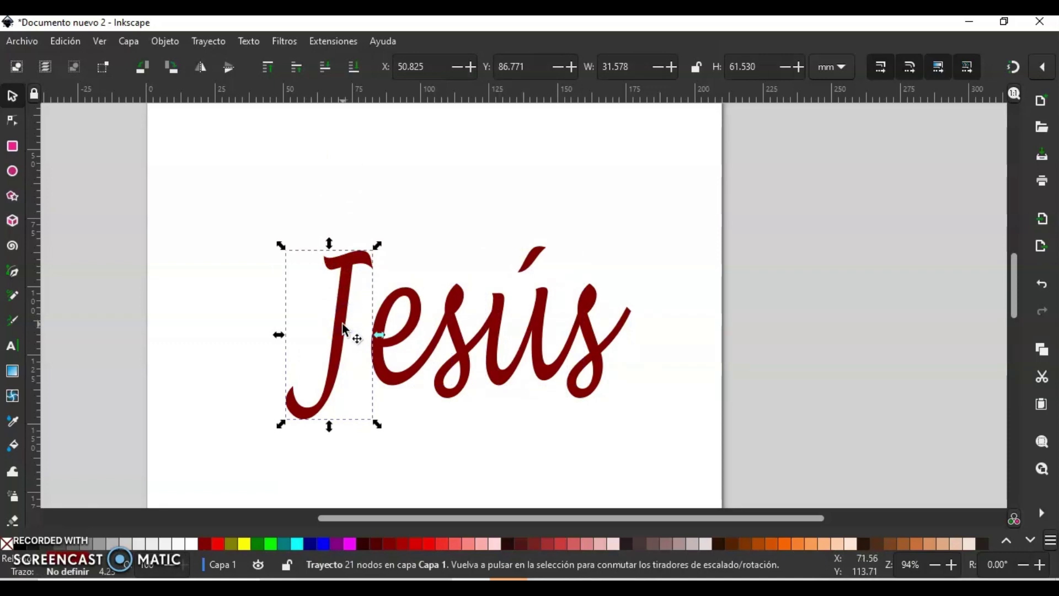
left_click_drag(342, 324, 357, 322)
left_click(424, 196)
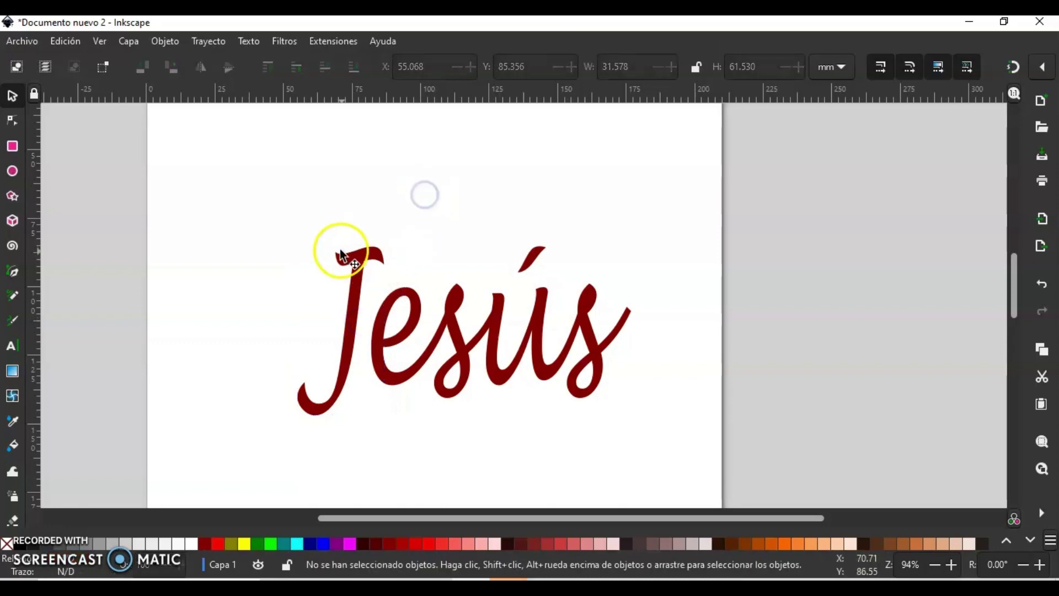
left_click(360, 272)
left_click(270, 217)
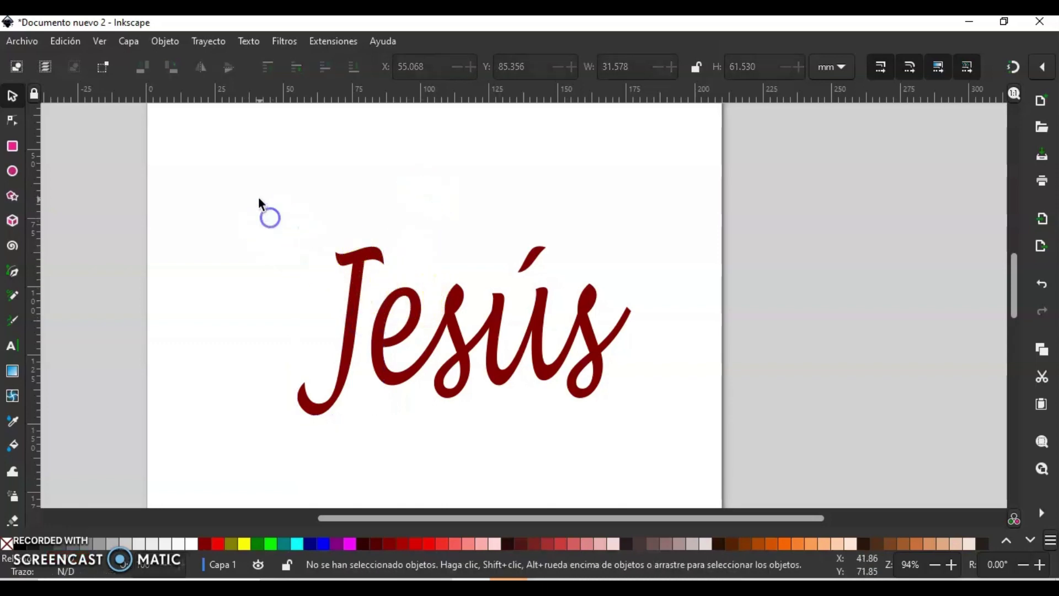
Select the first four letters of the name and merge them into one path with Union
left_click_drag(258, 198, 614, 433)
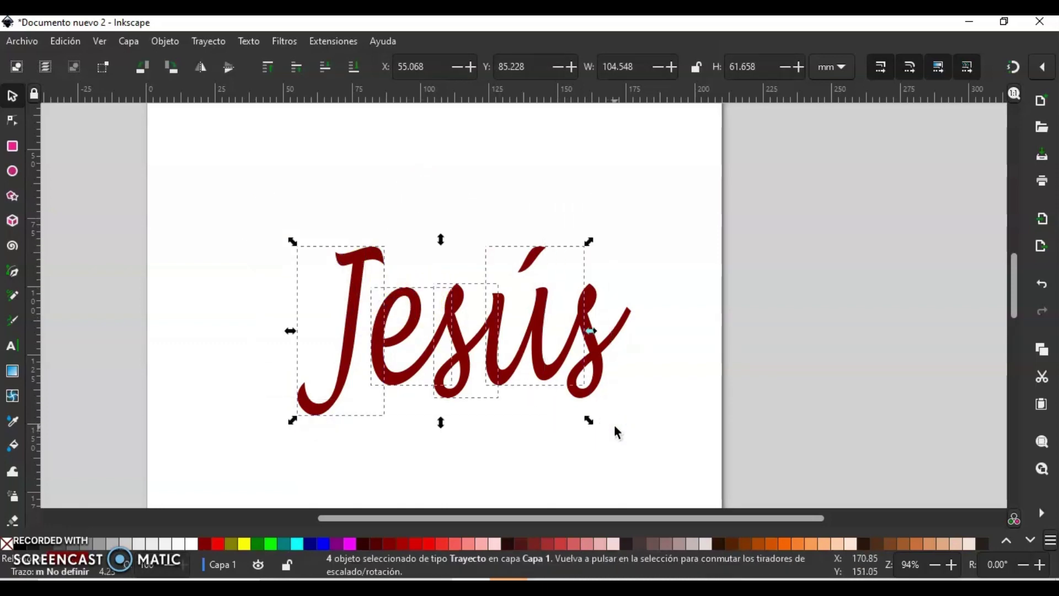
left_click(205, 41)
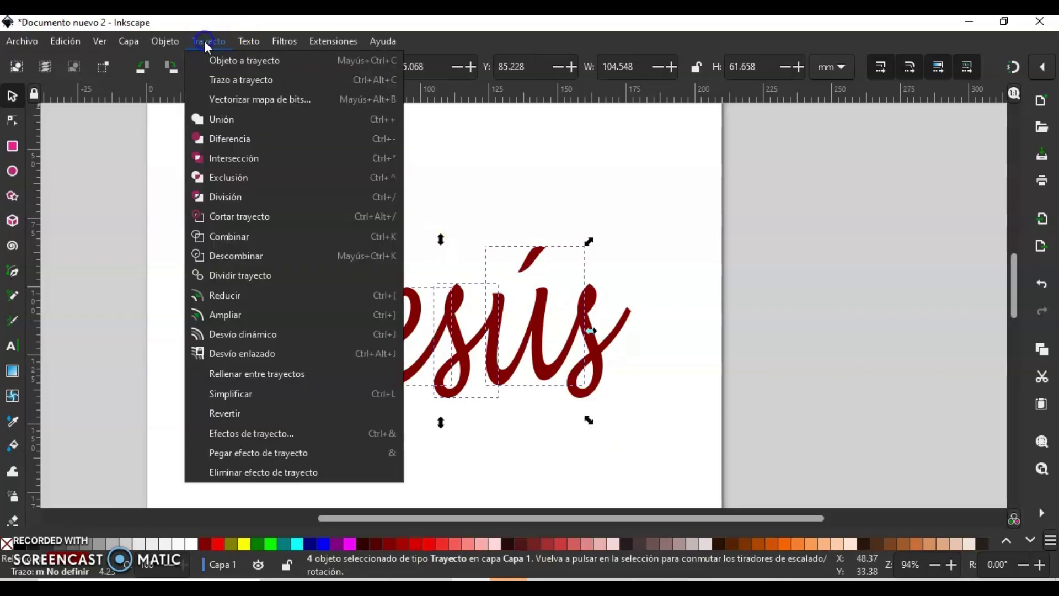
left_click(231, 121)
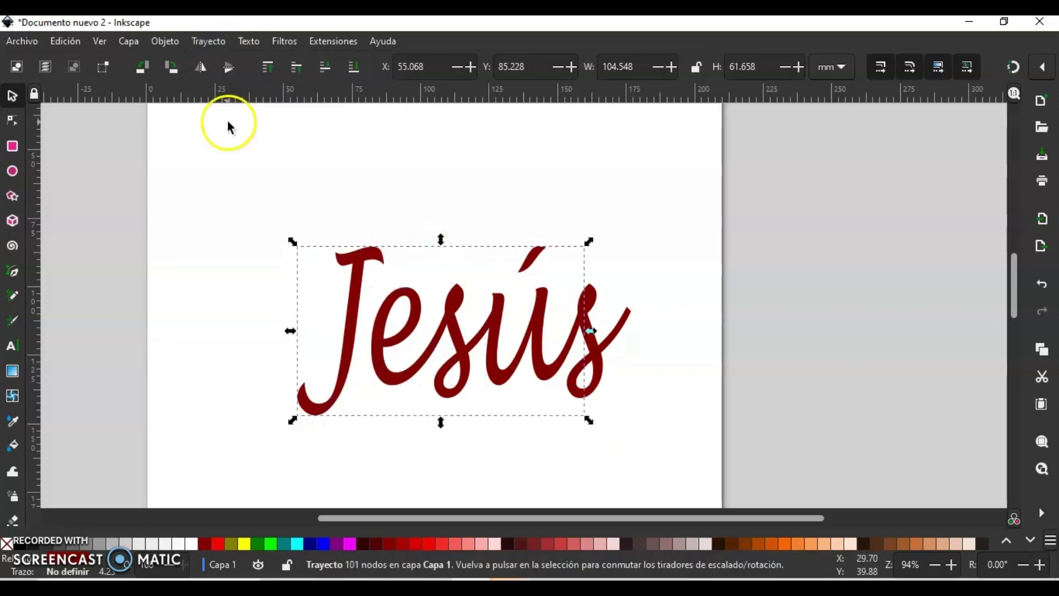
Edit the merged path's nodes, stretching the J's lower outer node about 13.9 mm across and 7.3 mm up to the e, and curve the connection
double_click(352, 332)
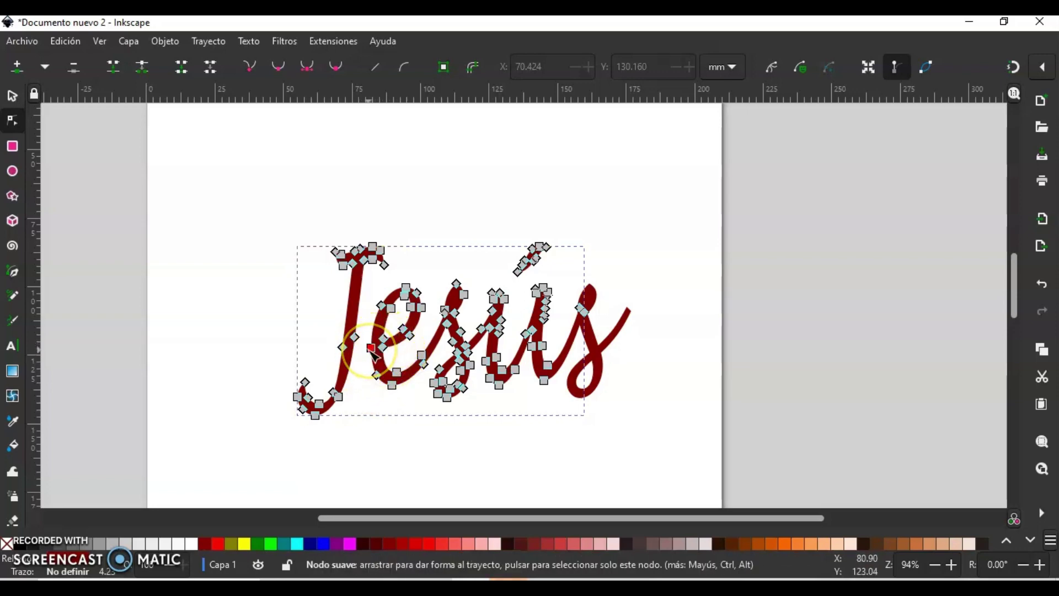
left_click(360, 378)
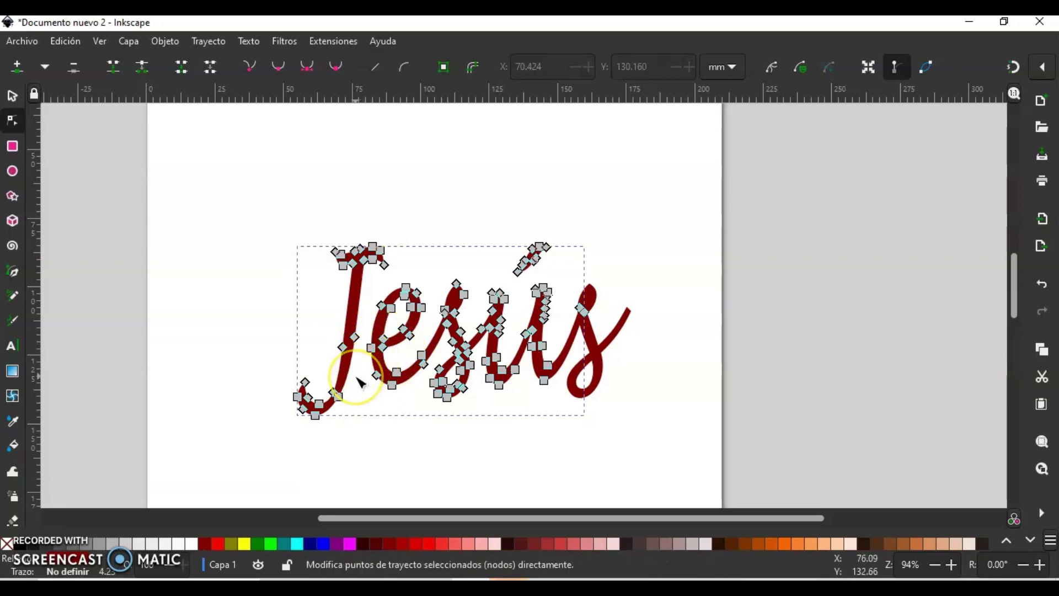
scroll(360, 381, "up", 2)
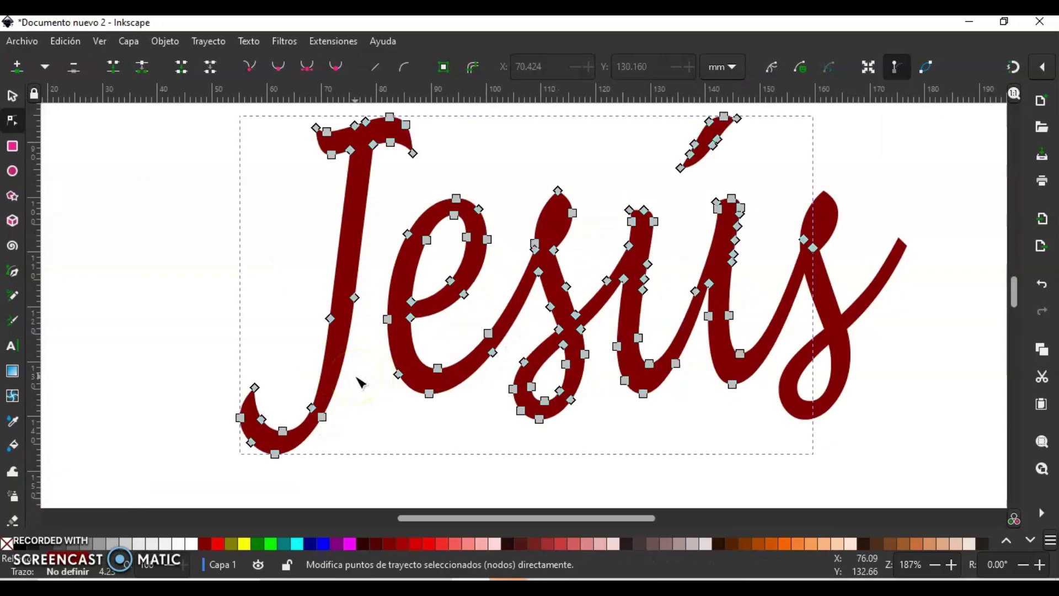
scroll(360, 382, "up", 1)
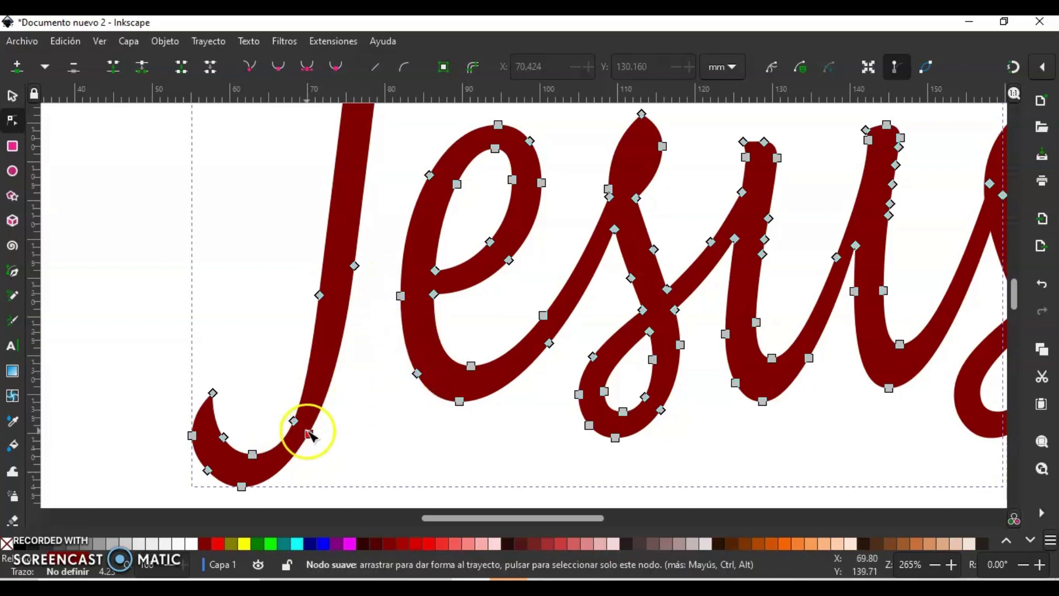
left_click_drag(309, 434, 418, 378)
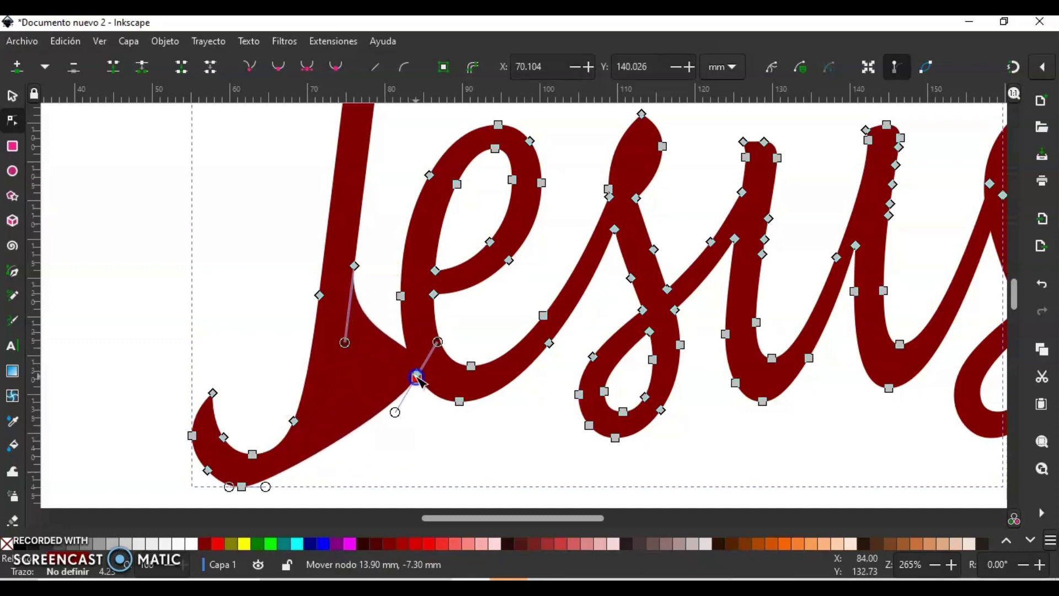
left_click_drag(344, 342, 326, 432)
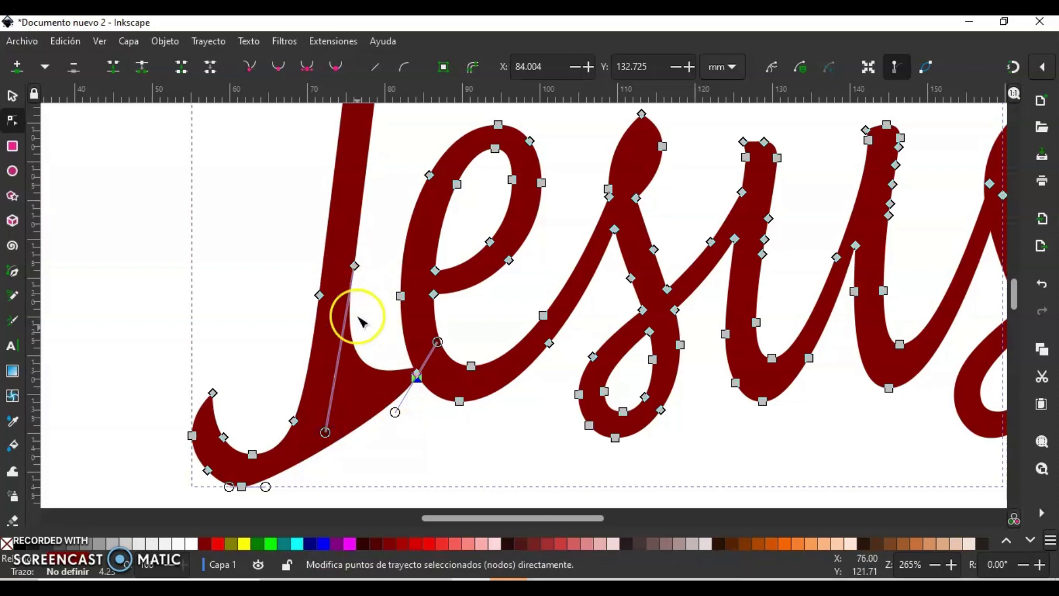
left_click_drag(398, 377, 414, 379)
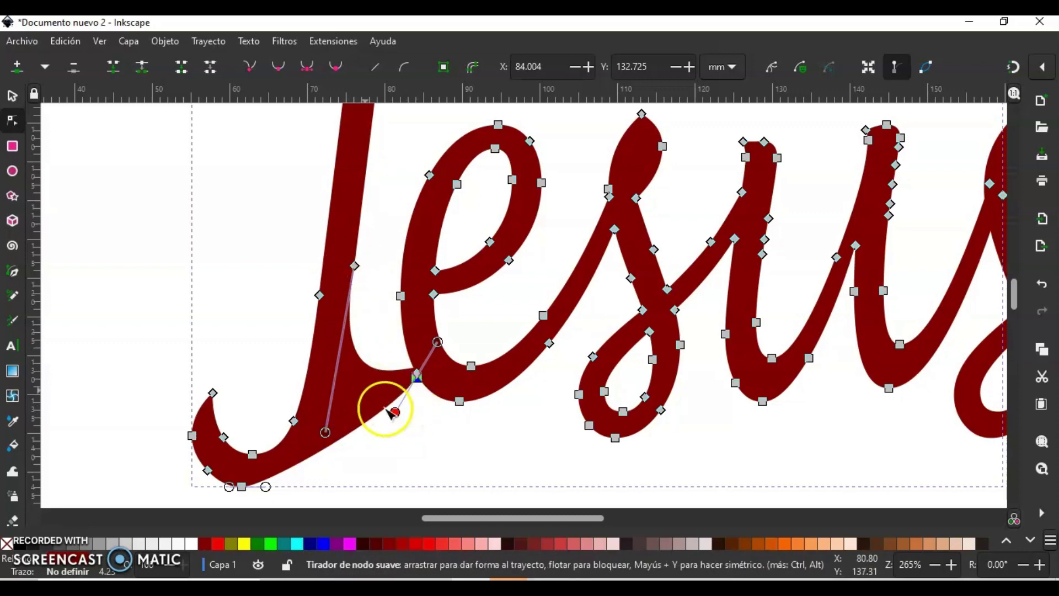
Add a node on the upper curve of the J–e connection and pull it down to make the joining stroke thinner
left_click(16, 67)
double_click(366, 365)
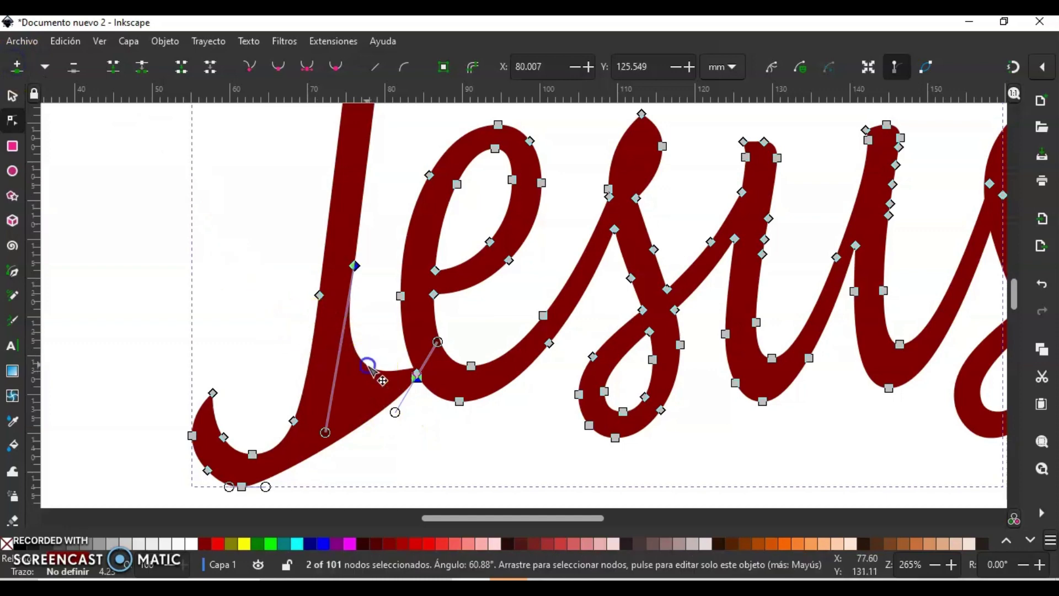
left_click_drag(365, 367, 346, 409)
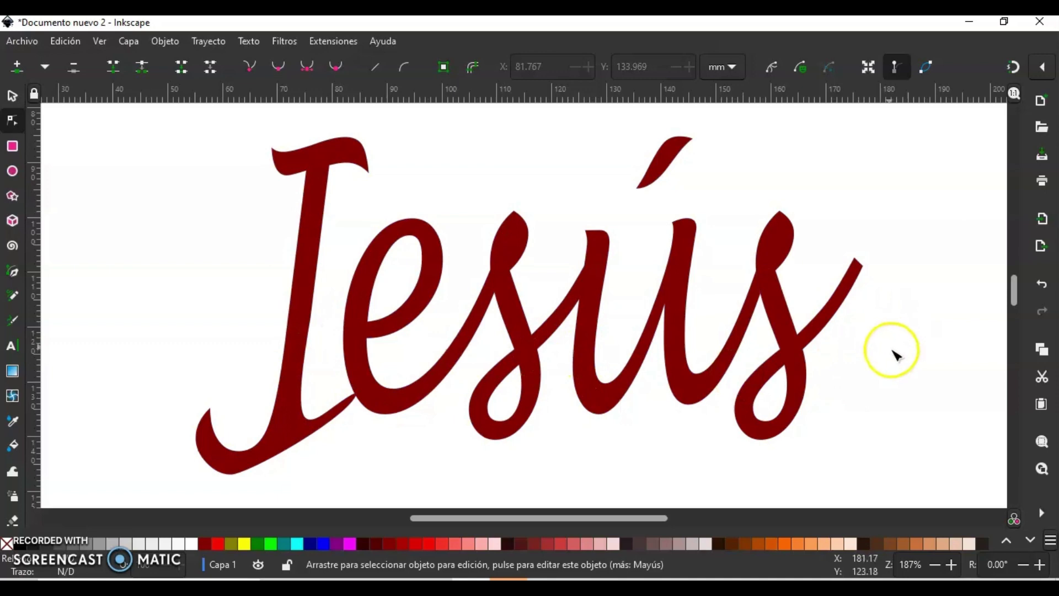
scroll(894, 356, "down", 2)
left_click_drag(899, 356, 599, 339)
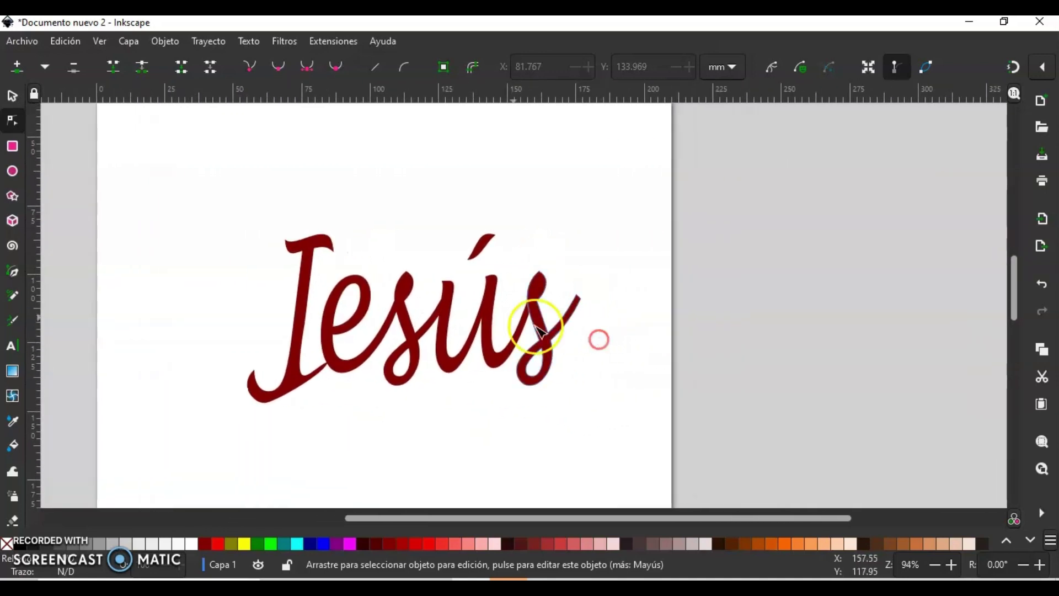
Save the drawing as the Inkscape SVG nombresinbase in the llaveros3d folder and switch to the Tinkercad dashboard
left_click(16, 41)
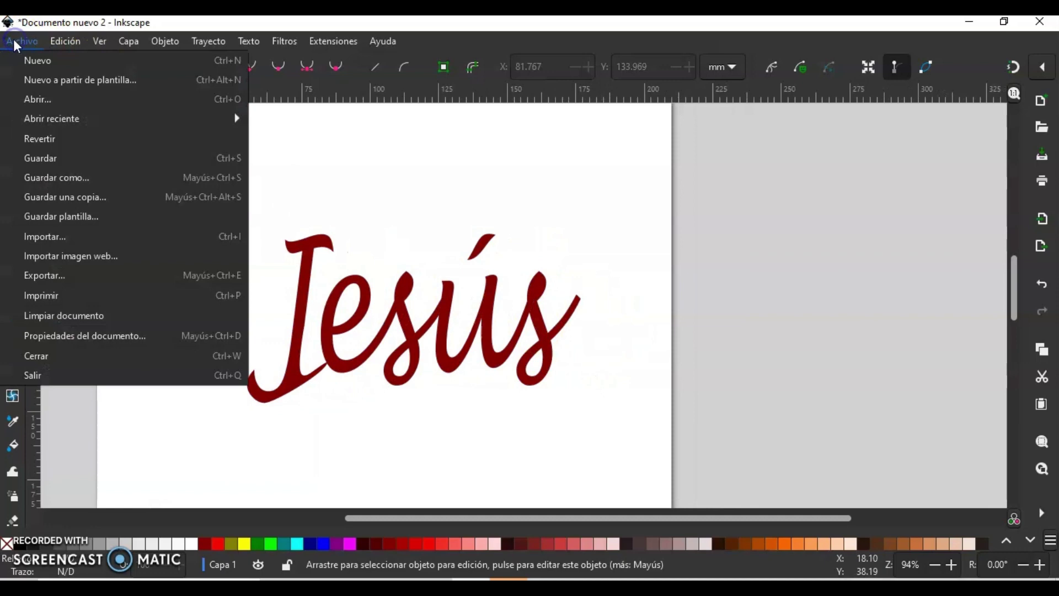
left_click(46, 175)
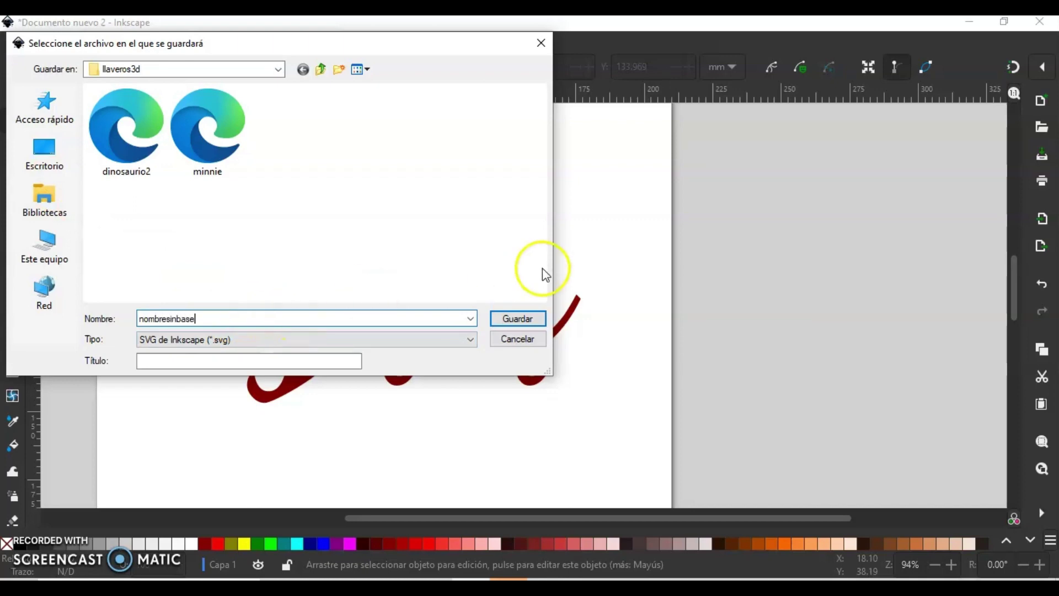
left_click(503, 318)
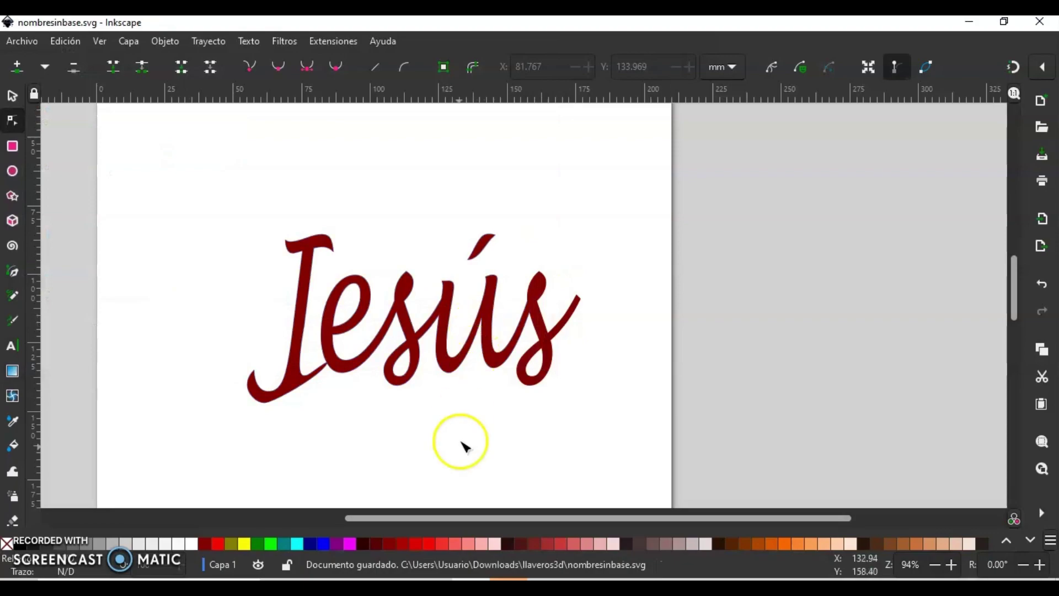
key("alt+Tab")
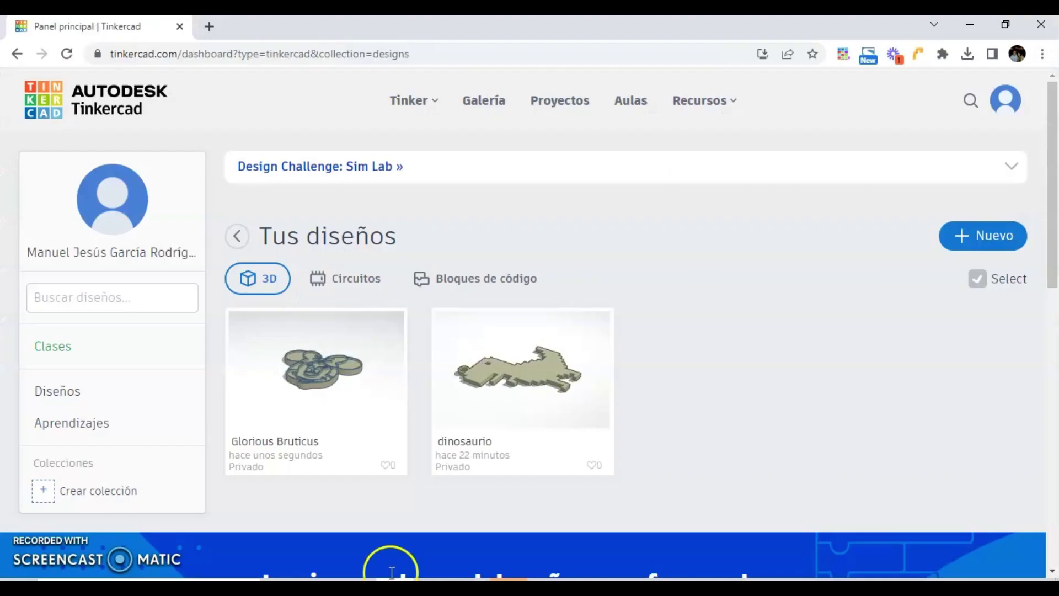
Create a new 3D design and import nombresinbase.svg centred on the artboard at 100% scale, dismissing the import notice
left_click(997, 242)
left_click(946, 282)
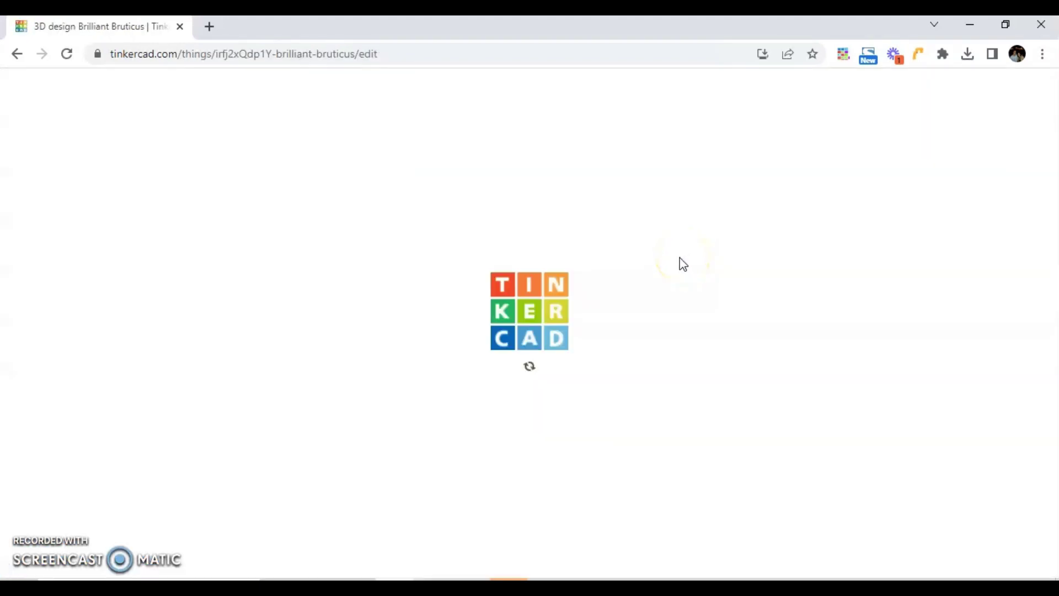
left_click(882, 121)
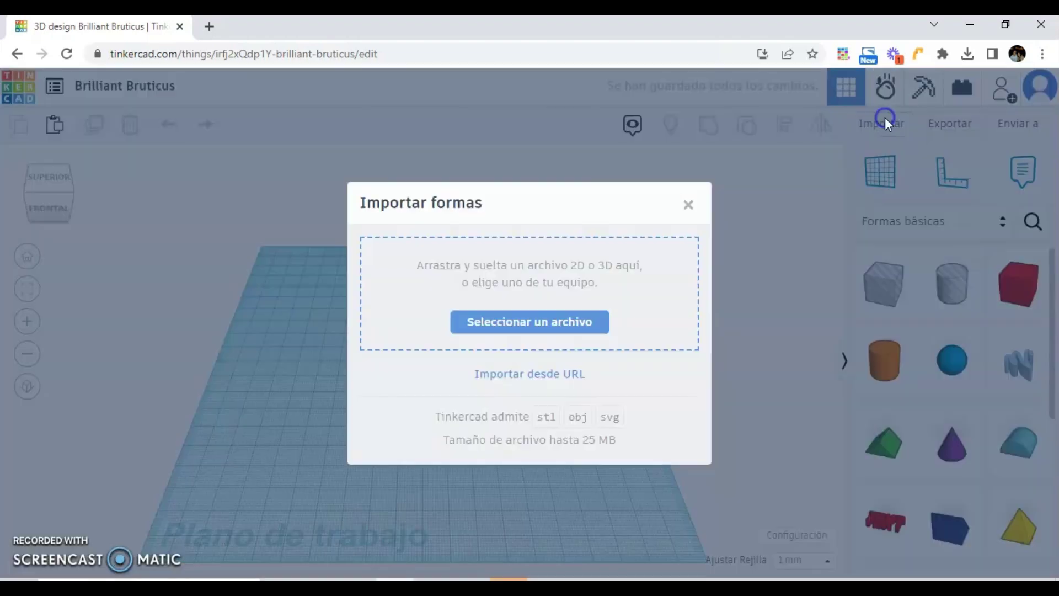
left_click(501, 322)
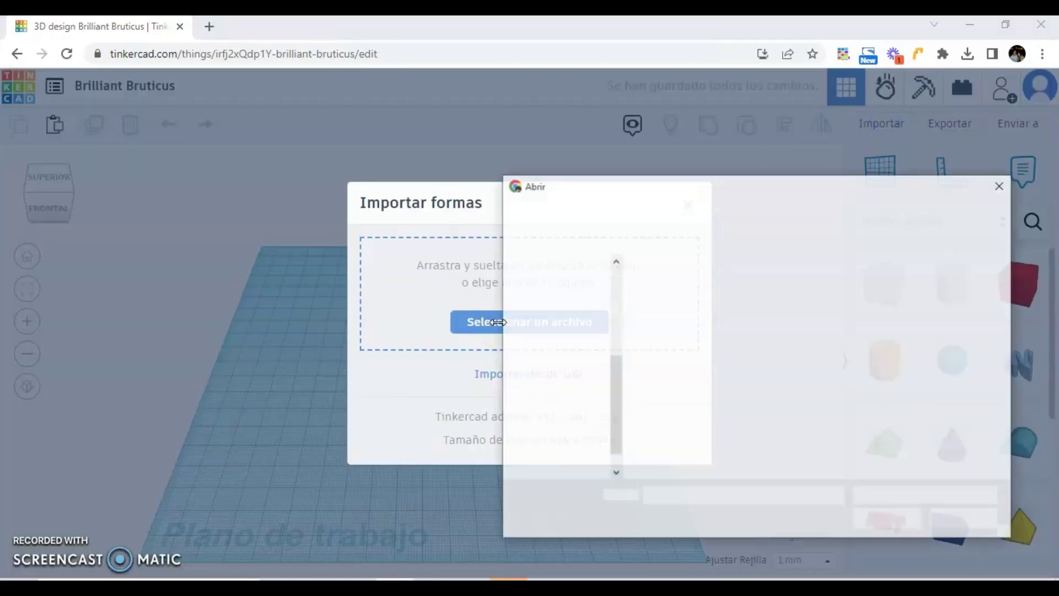
left_click(863, 307)
left_click(888, 519)
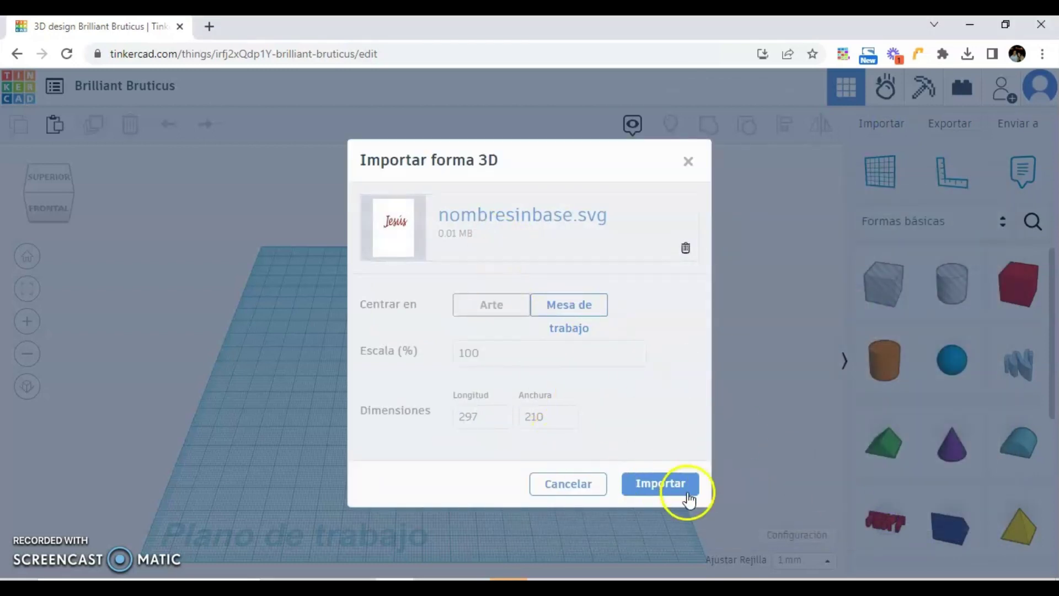
left_click(689, 499)
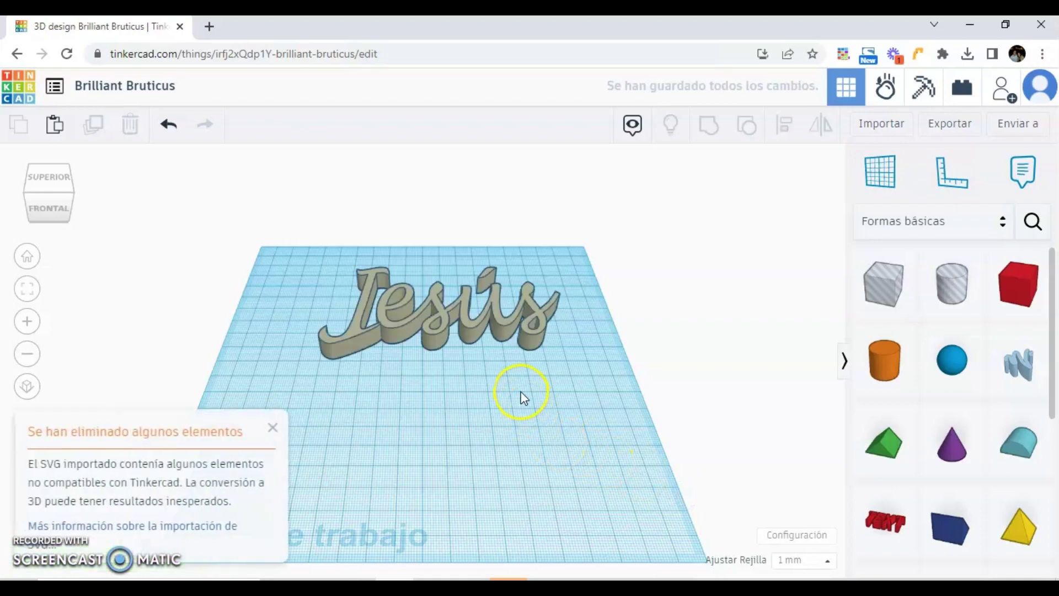
left_click_drag(523, 398, 527, 465)
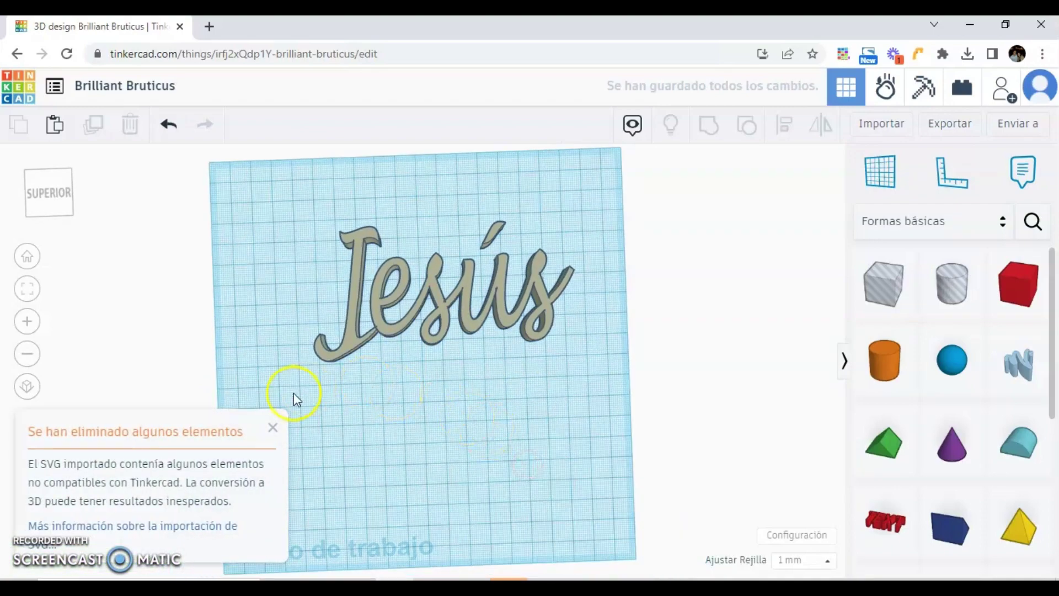
left_click(272, 428)
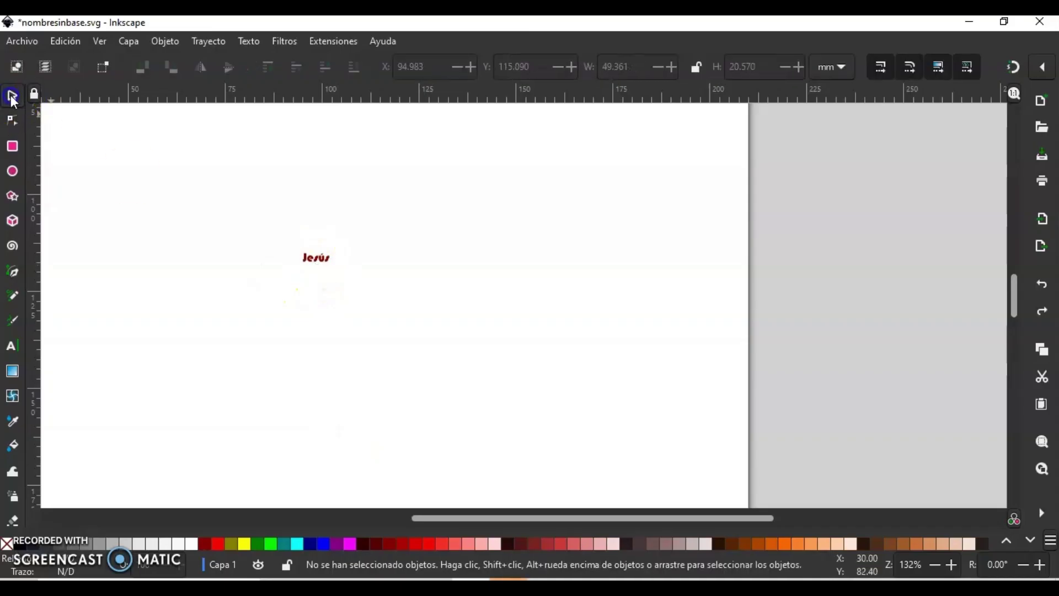
Switch to Inkscape and enlarge the small Bauhaus 93 name text to about 65.2 mm wide by 24.4 mm high
left_click(318, 258)
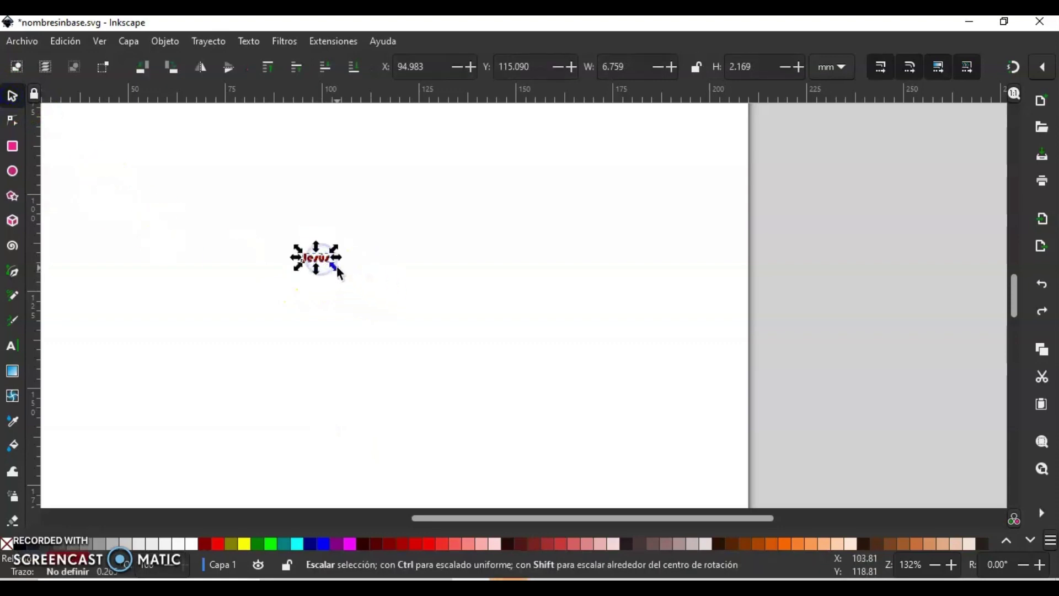
left_click_drag(338, 269, 563, 354)
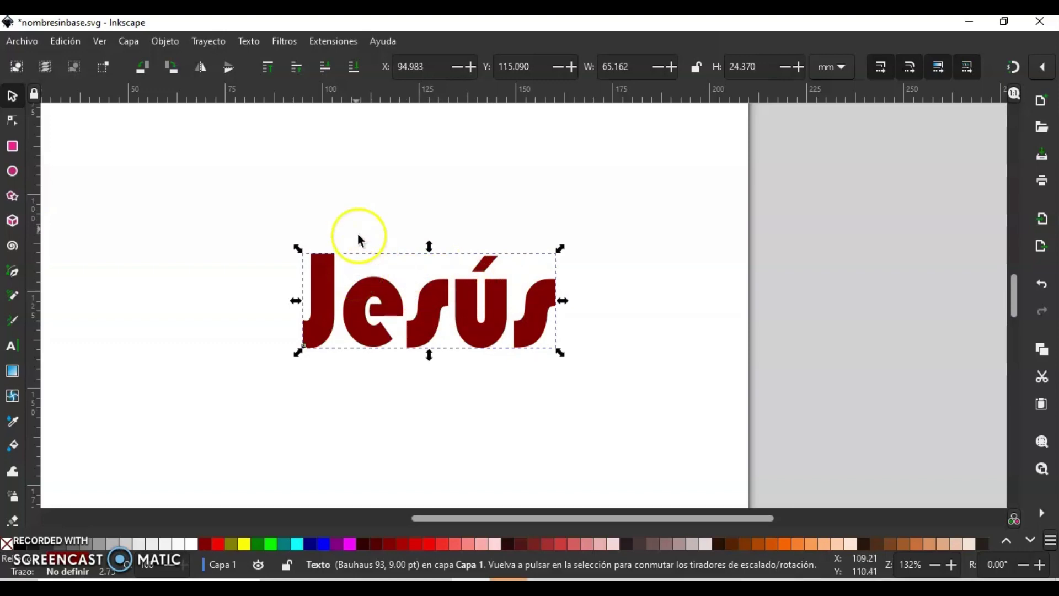
left_click(13, 96)
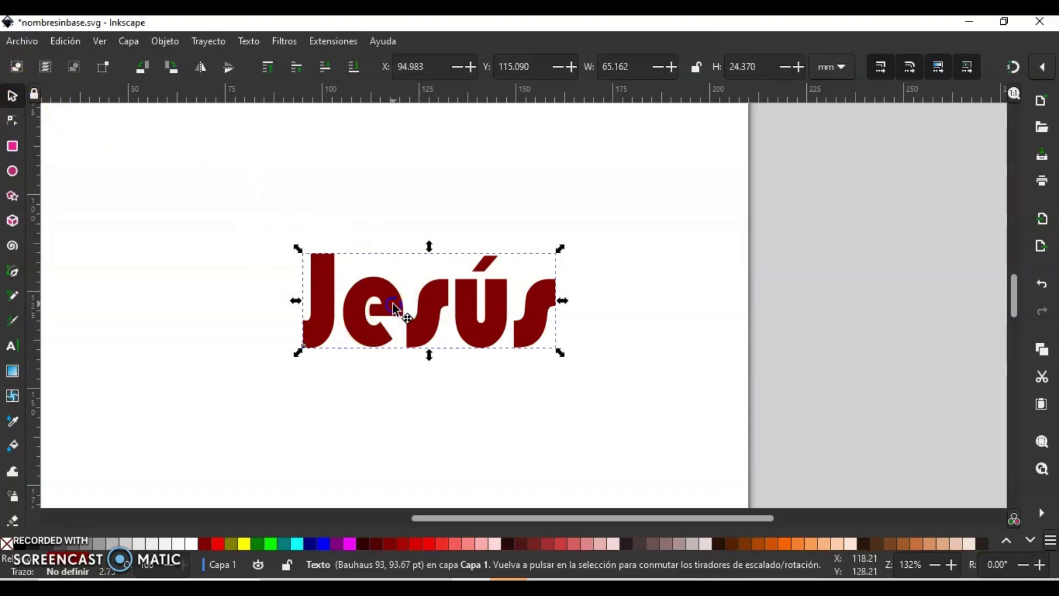
Convert the name text to paths, ungroup the letters and merge them into a single path with Union
left_click(393, 303)
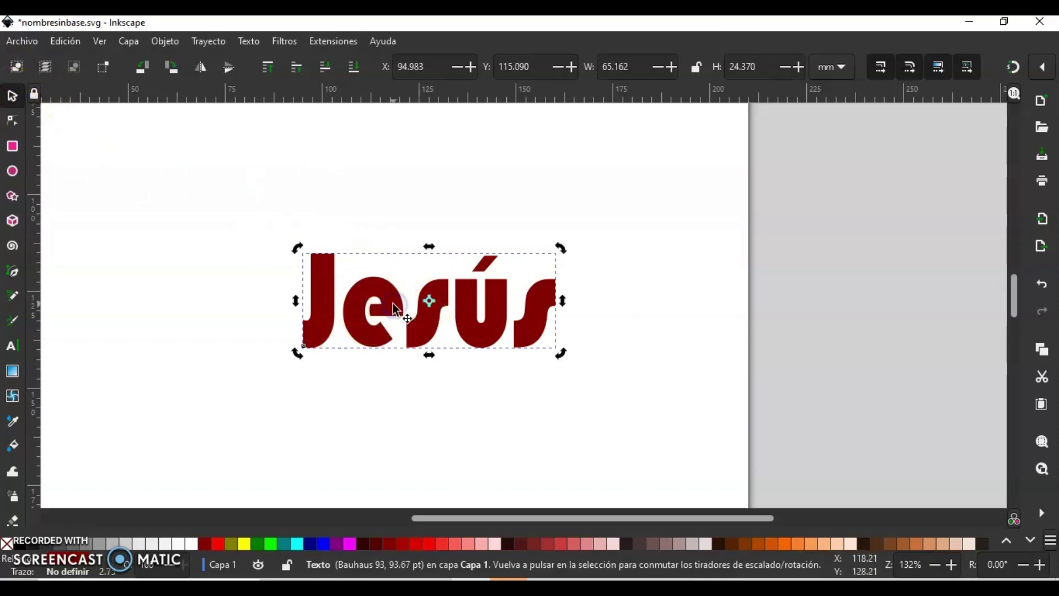
left_click(205, 46)
left_click(215, 61)
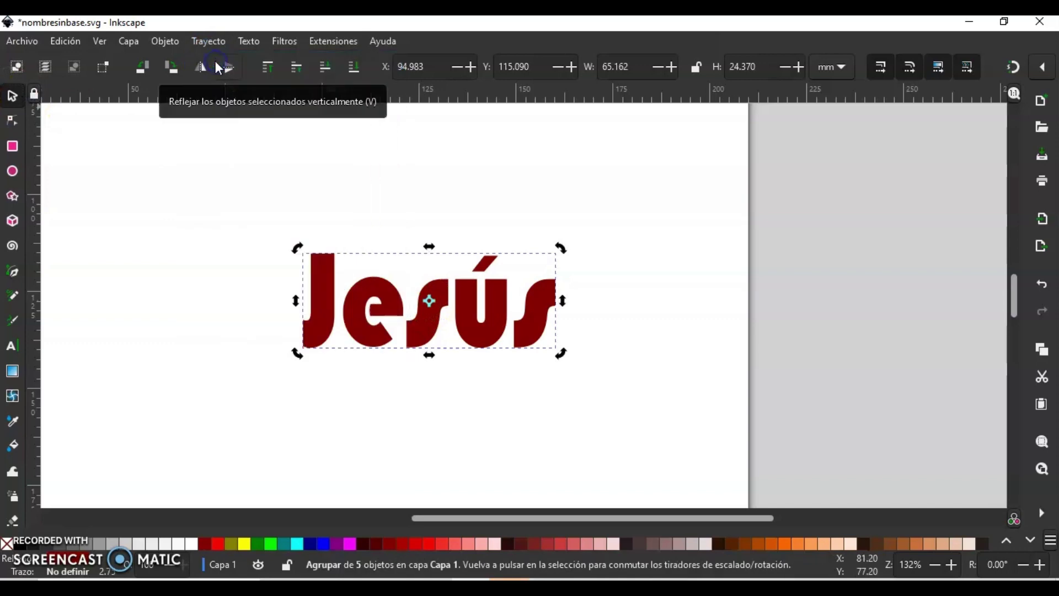
left_click(175, 43)
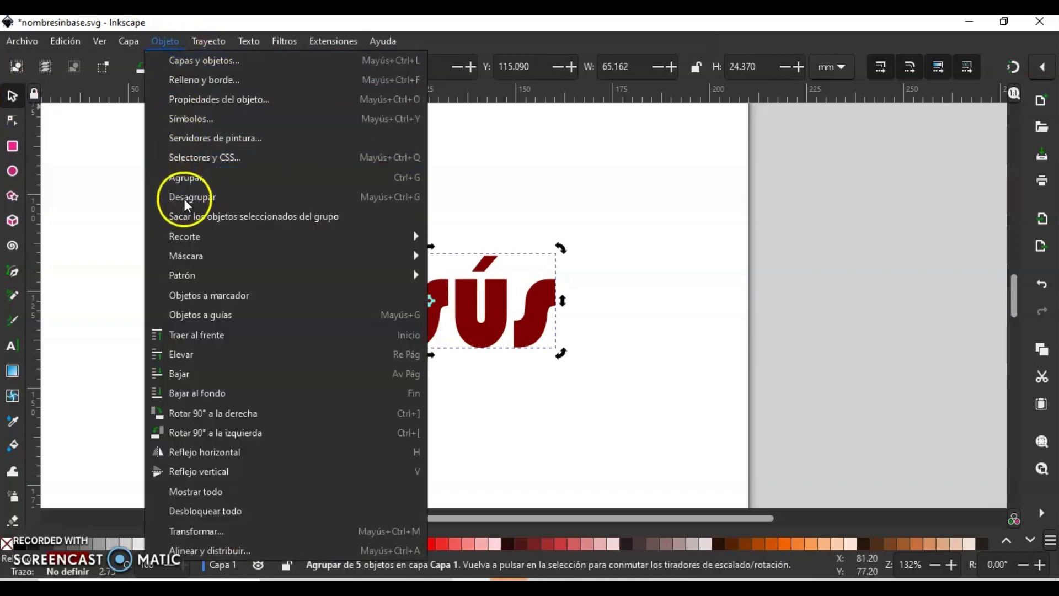
left_click(184, 199)
left_click(200, 48)
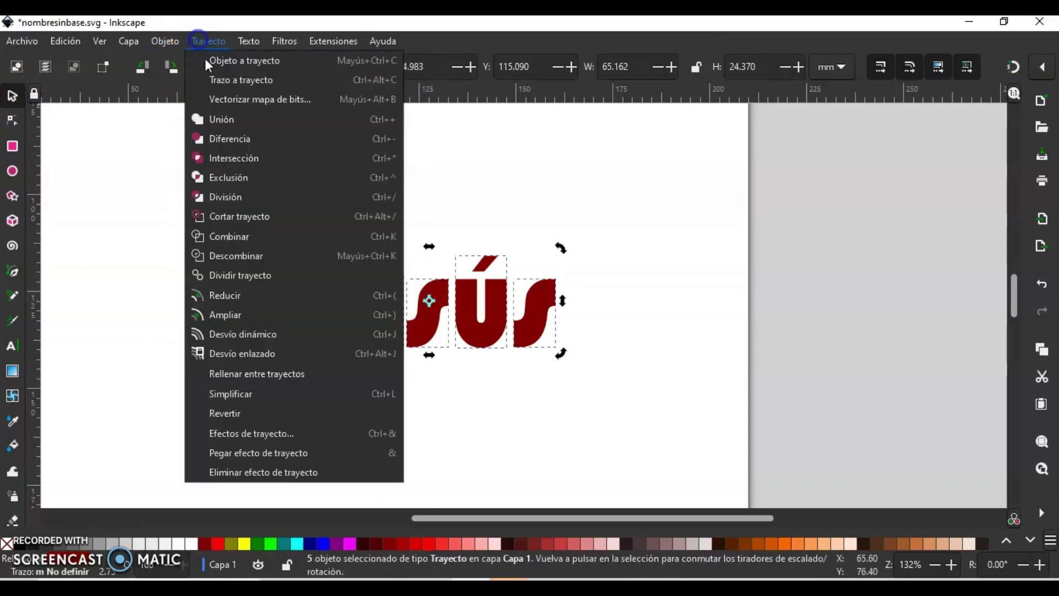
left_click(220, 120)
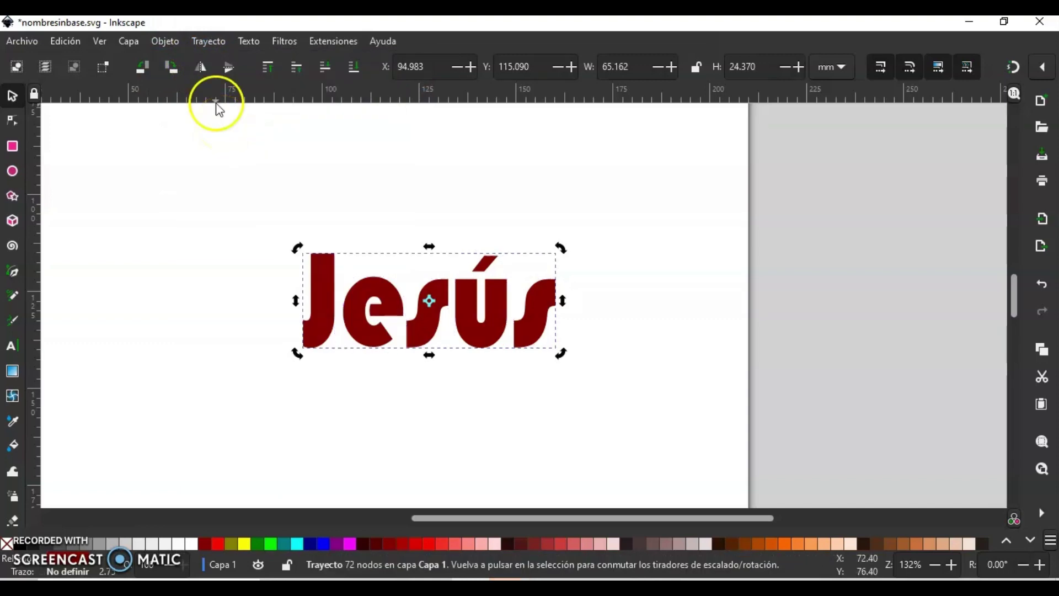
Create a linked offset of the merged name and expand it outward to about 69.3 mm by 28.5 mm
left_click(366, 298)
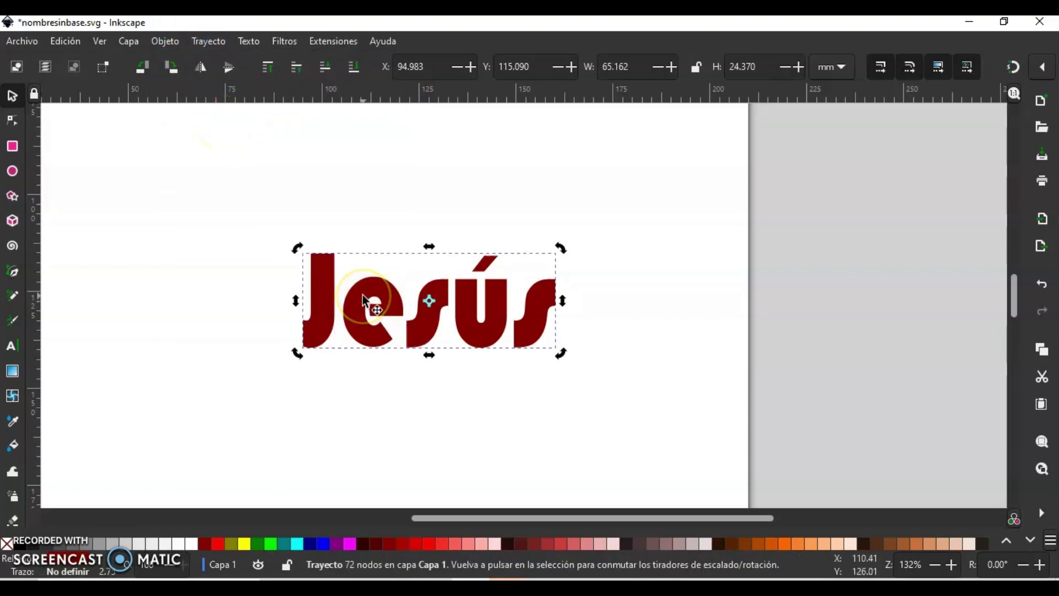
double_click(362, 294)
left_click(260, 106)
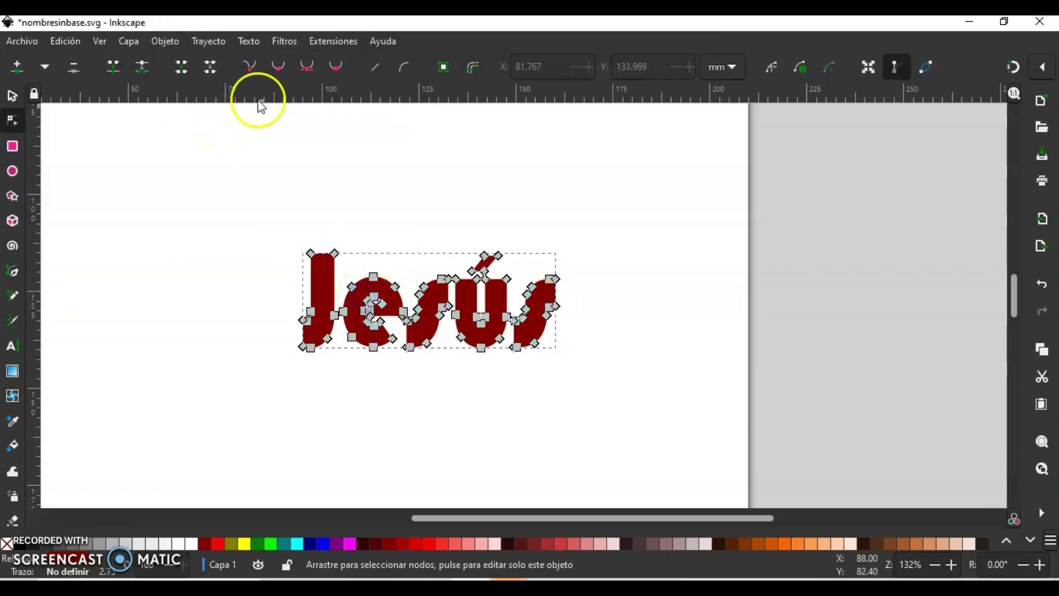
left_click(216, 45)
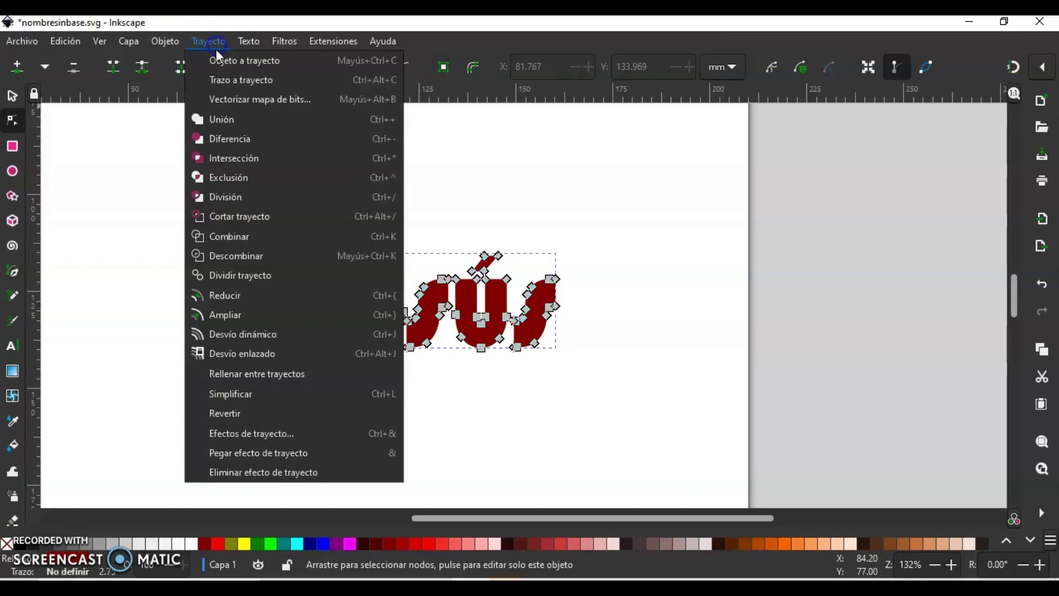
left_click(234, 361)
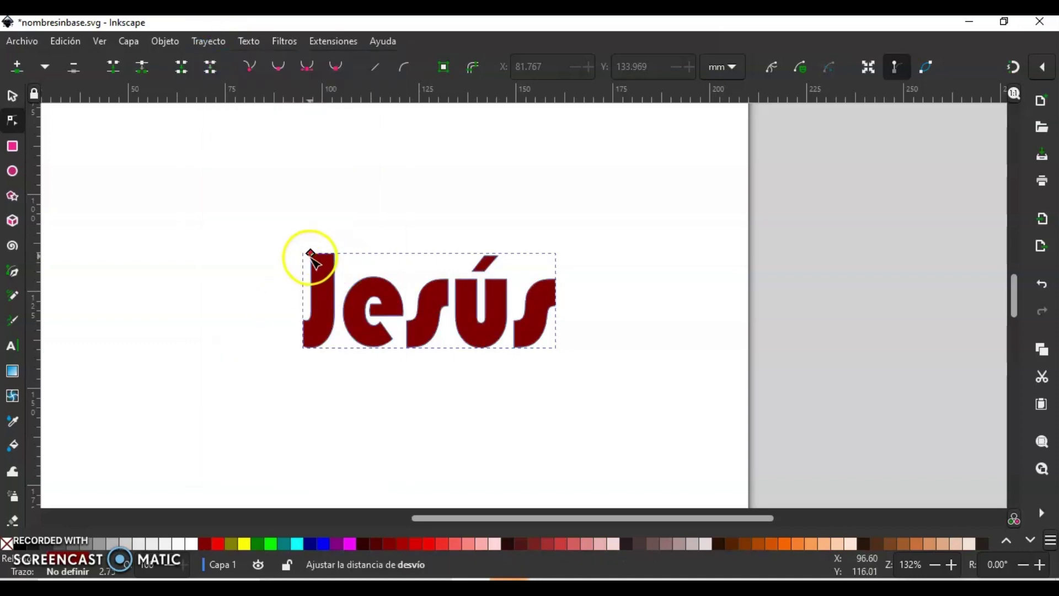
key("shift+alt+d")
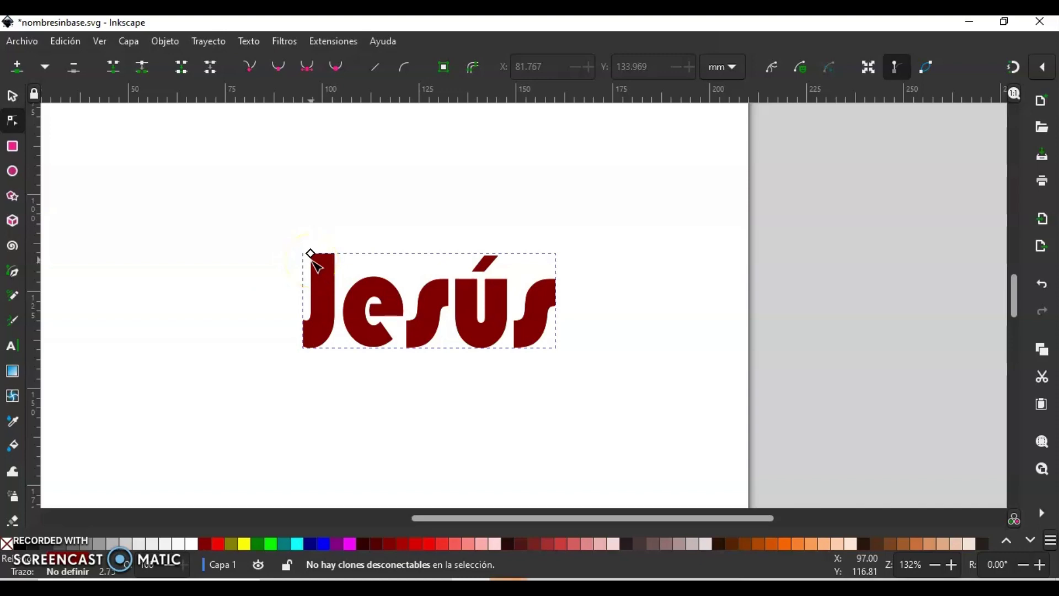
scroll(310, 255, "up", 1, "ctrl")
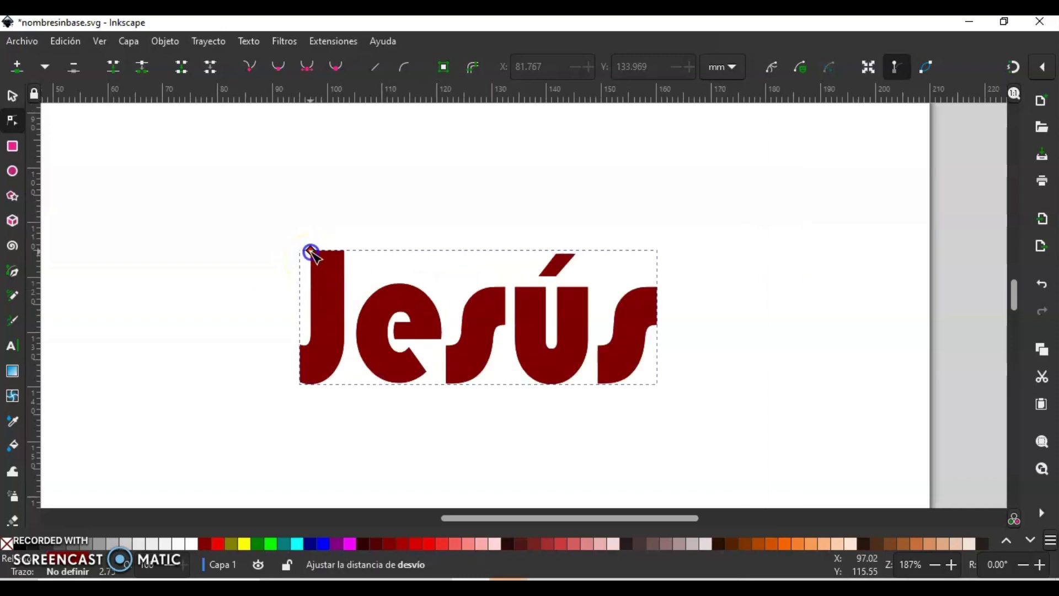
left_click_drag(311, 253, 305, 241)
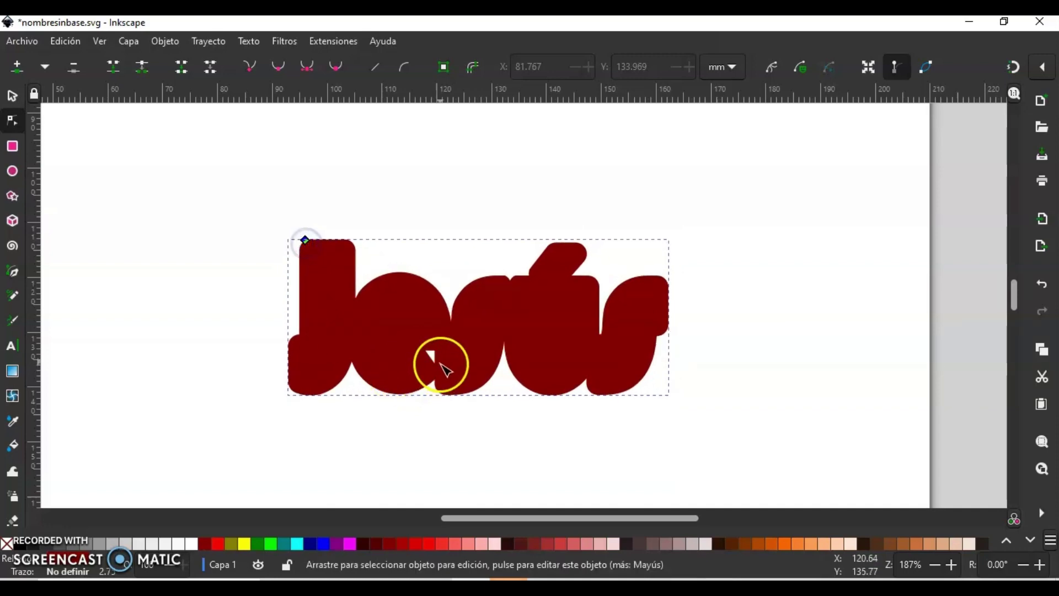
Convert the offset outline to a path and delete the three nodes of the small triangular gap between the second and third letters
left_click(340, 335)
scroll(447, 364, "up", 3)
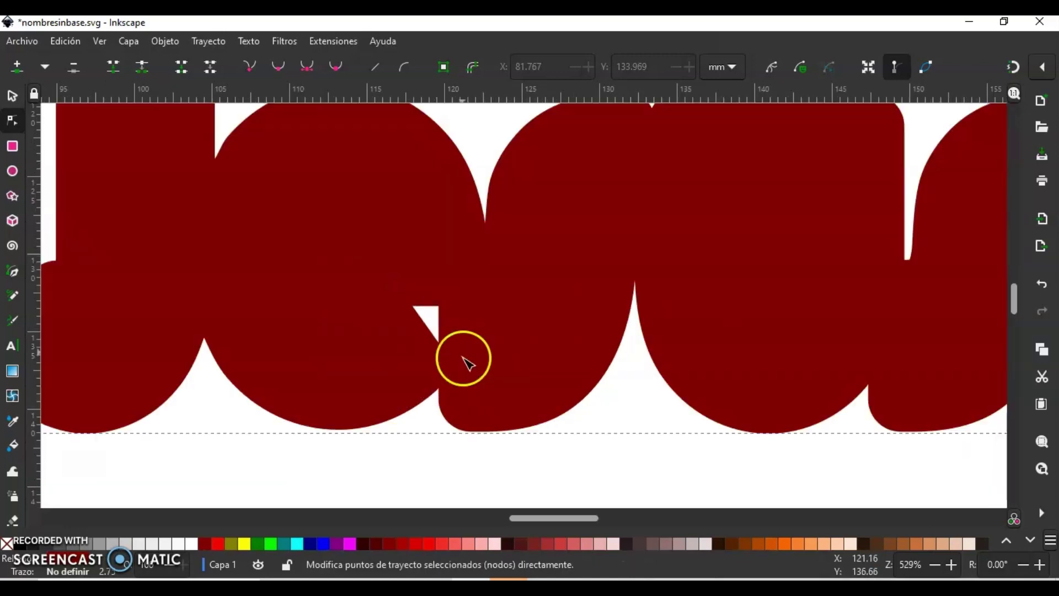
left_click(194, 40)
left_click(221, 59)
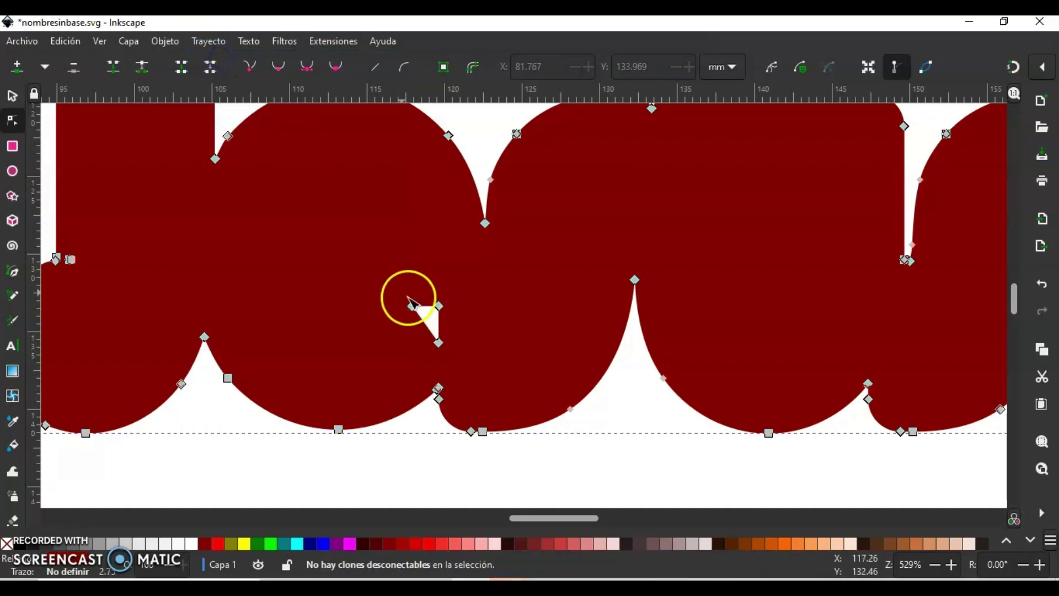
left_click_drag(397, 288, 458, 358)
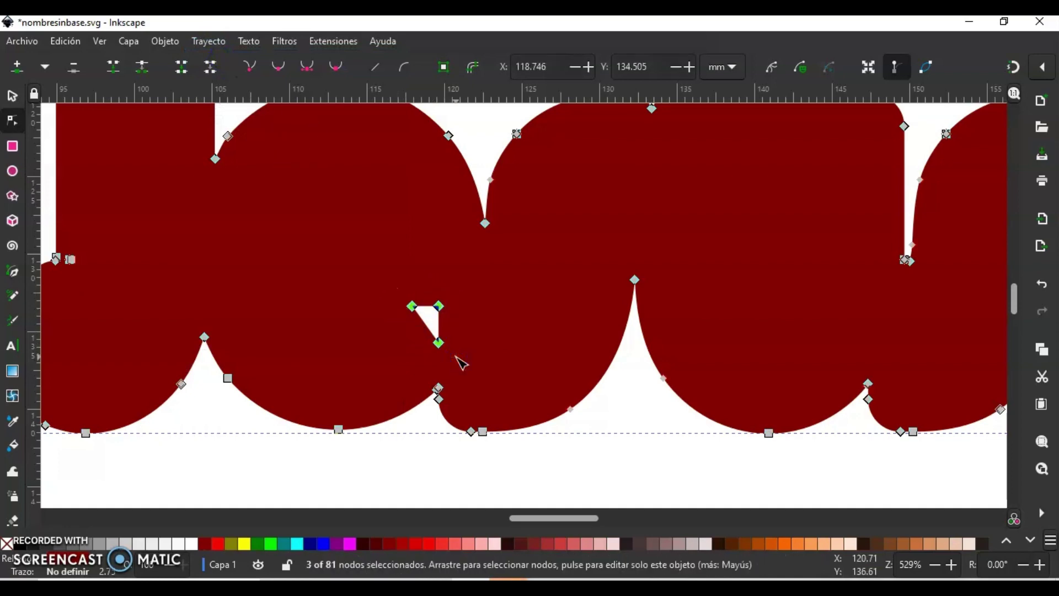
key("Delete")
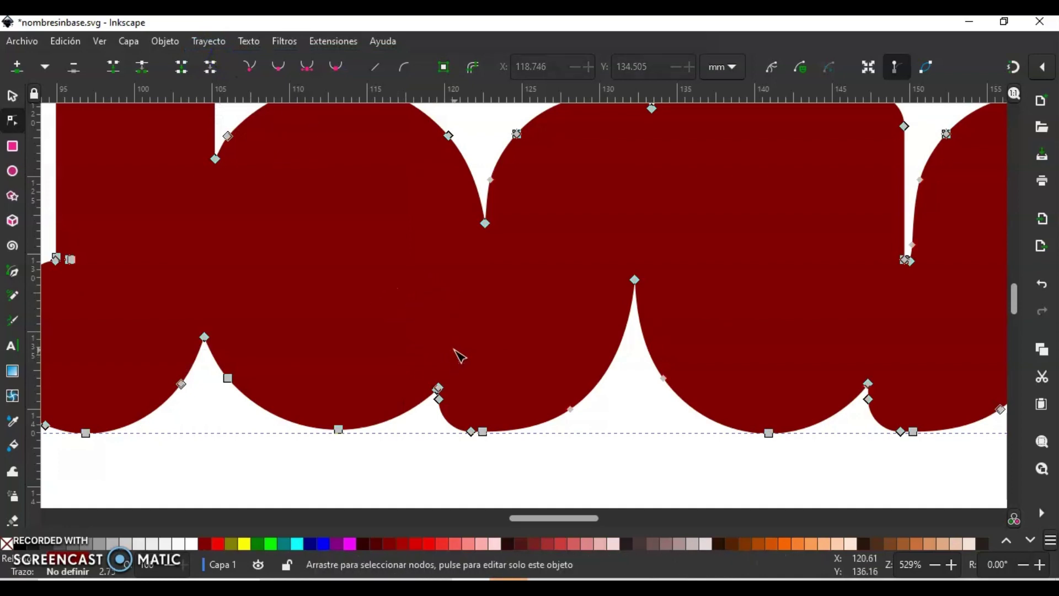
scroll(459, 356, "down", 2)
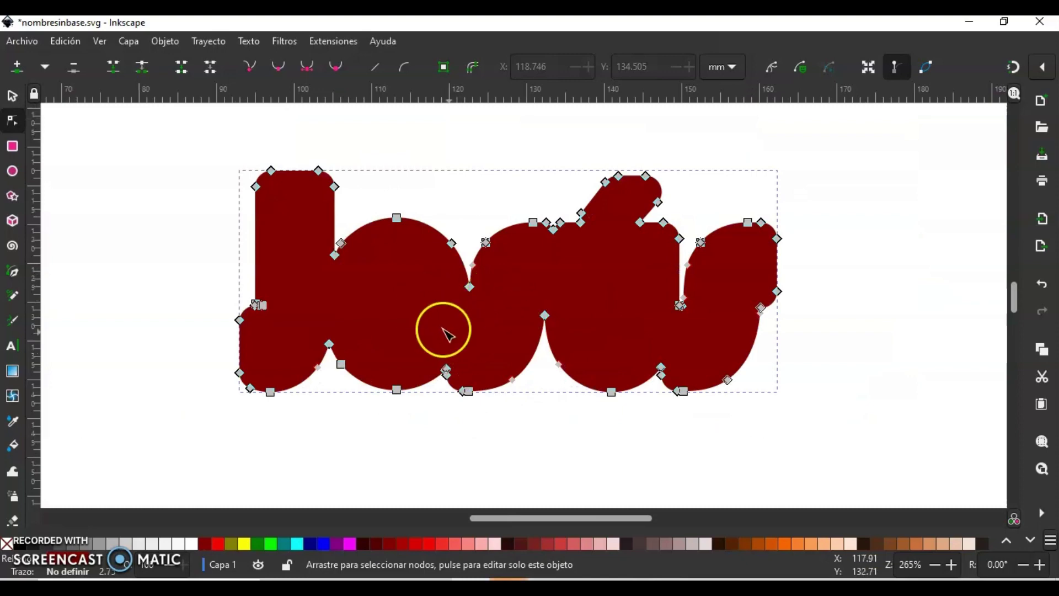
Move the original name out from the thick offset outline to X 90.383, Y 84.388 mm, just above it
left_click(13, 98)
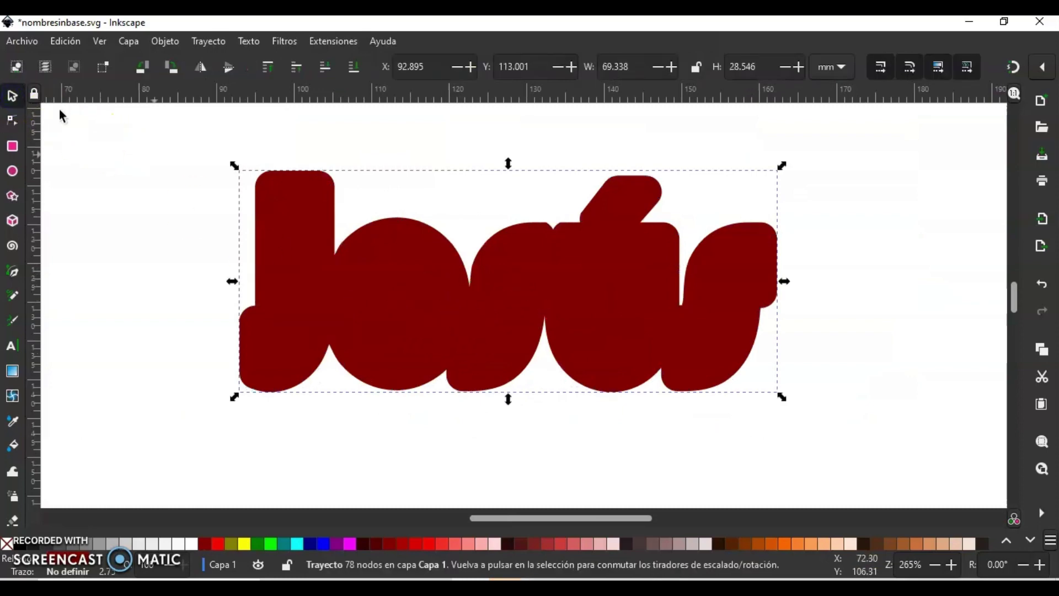
left_click_drag(387, 306, 393, 219)
scroll(342, 362, "down", 2)
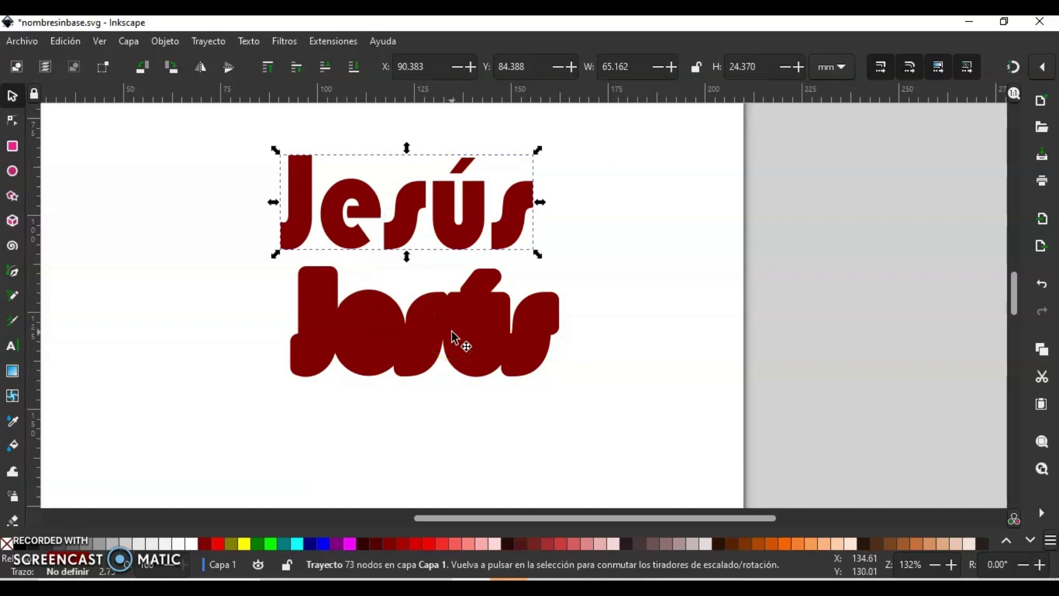
Select the thick offset outline below the name and delete it, leaving only the original lettering
left_click(533, 250)
left_click(367, 347)
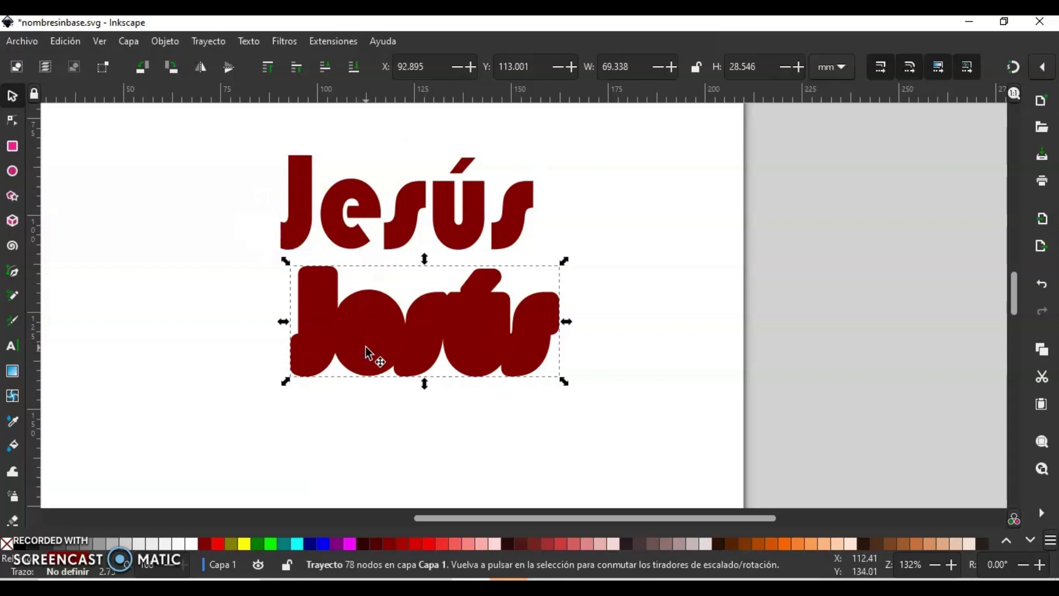
key("Delete")
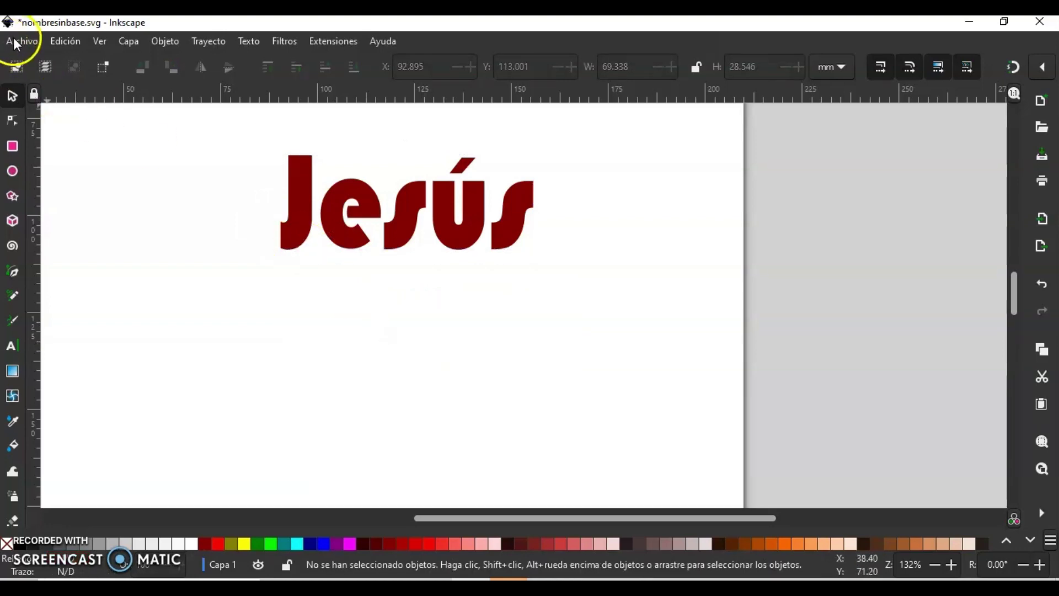
Save the lettering as a separate Inkscape SVG in the llaveros3d folder, with the drawn first name in unaccented lowercase as file name
left_click(17, 42)
left_click(51, 173)
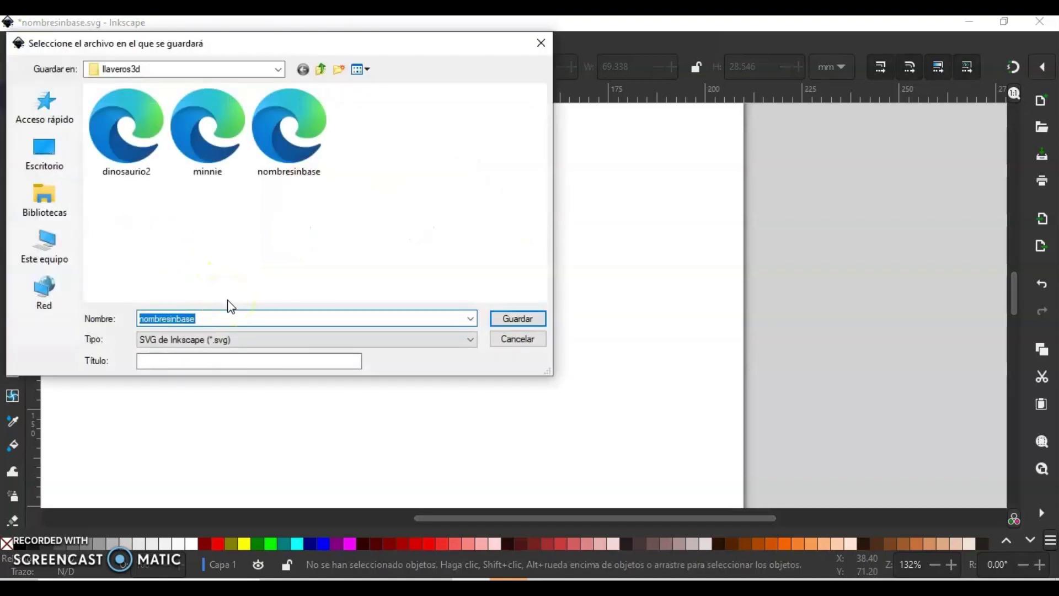
type("n")
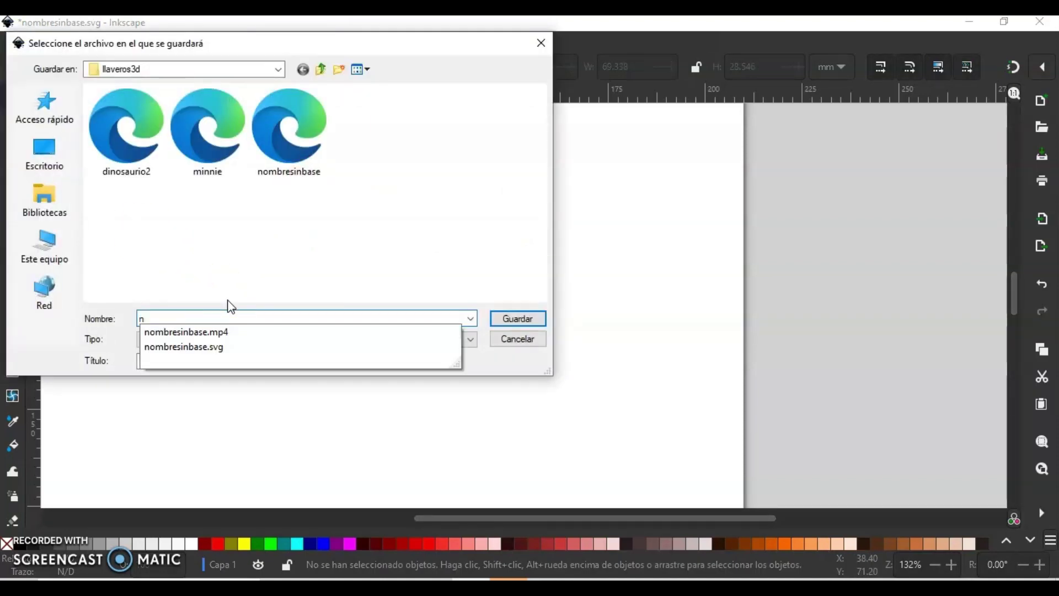
key("BackSpace")
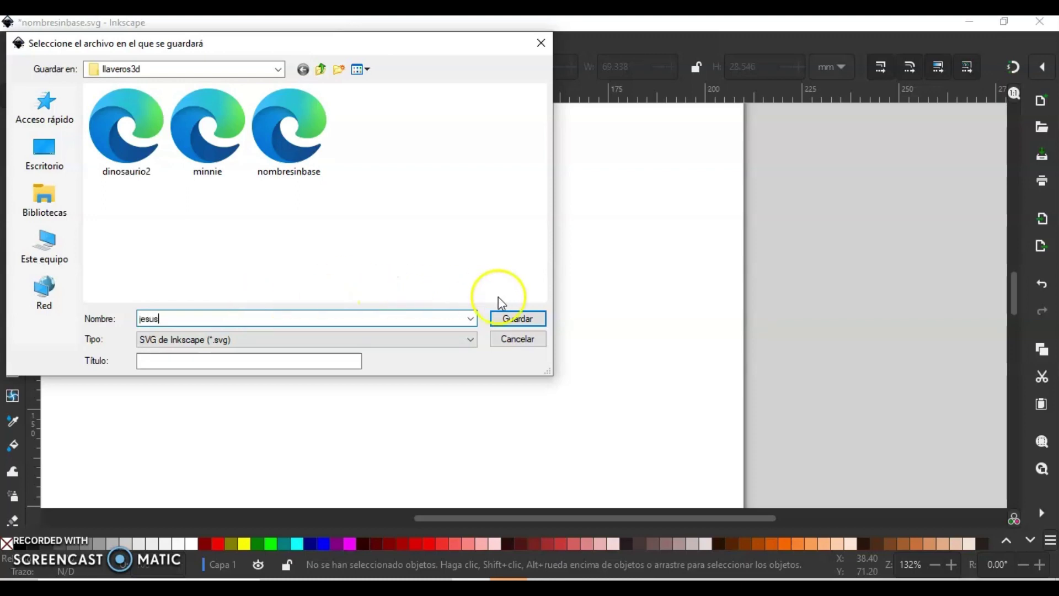
left_click(517, 318)
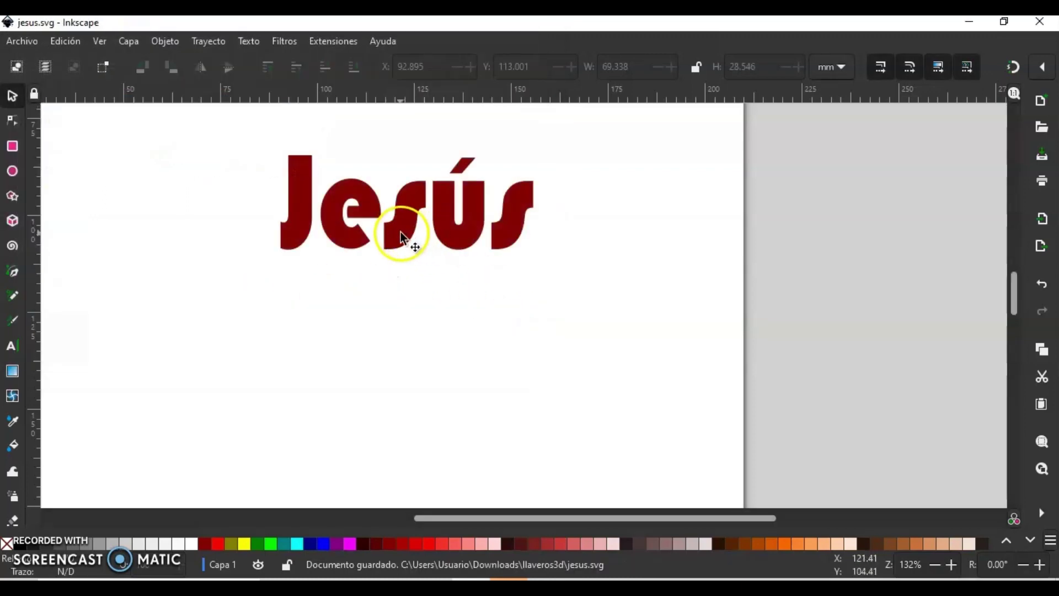
Undo the deletion of the thick offset outline and delete the original lettering above it, leaving only the outline
left_click(209, 144)
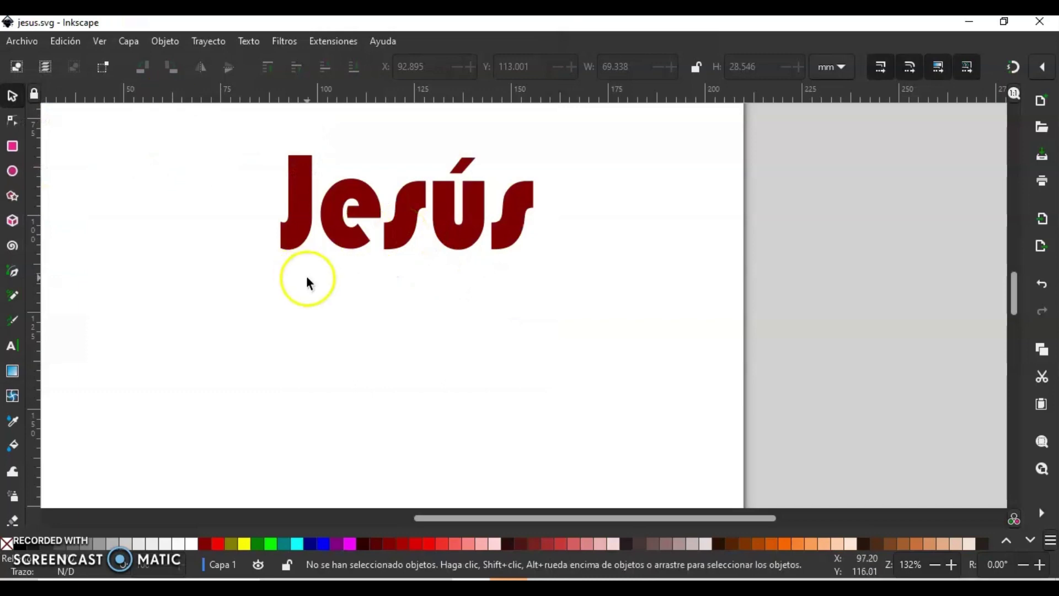
key("ctrl+z")
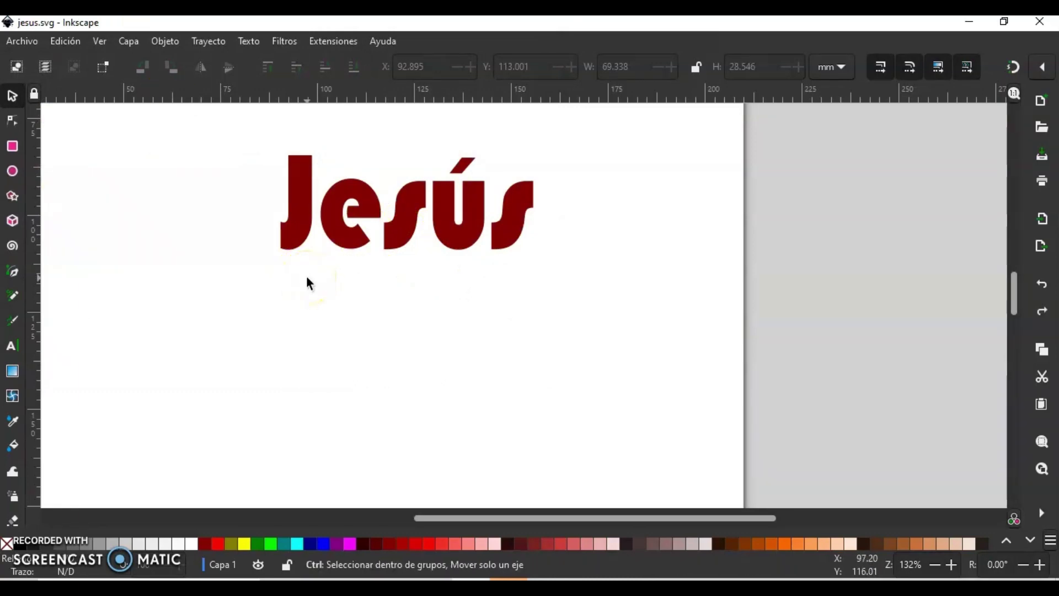
key("ctrl+shift+z")
left_click(330, 205)
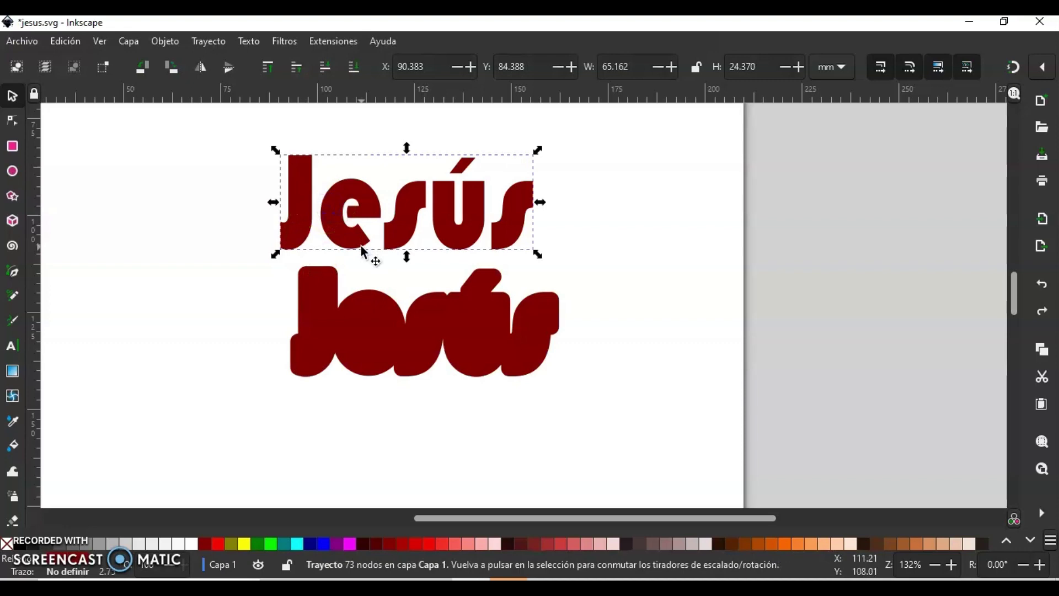
key("Delete")
Save the outline as a separate Inkscape SVG in the llaveros3d folder, named with the lowercase first name followed directly by "base"
left_click(39, 41)
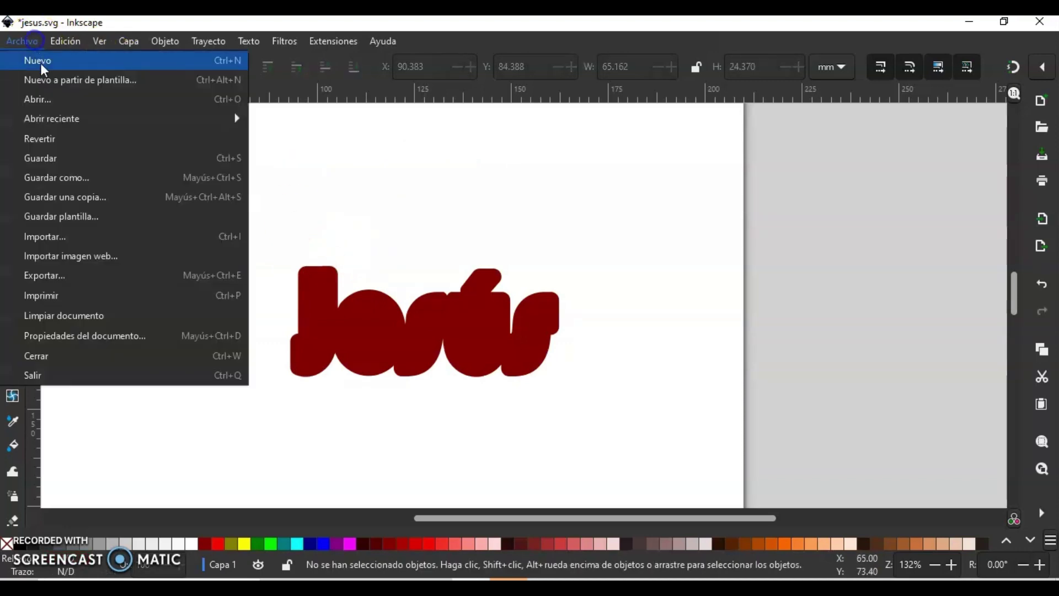
left_click(65, 188)
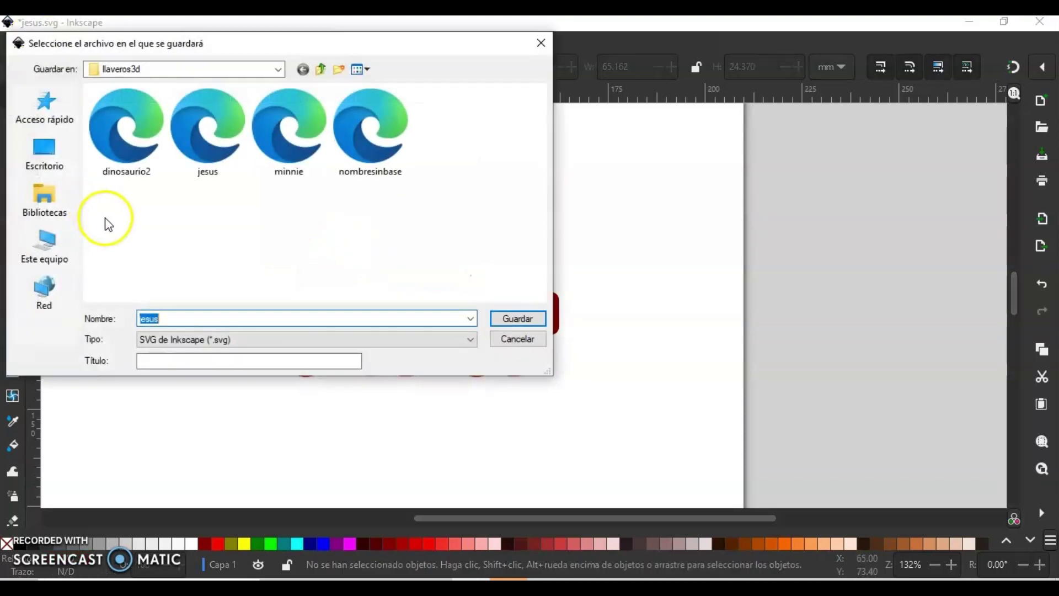
type("jesusbase")
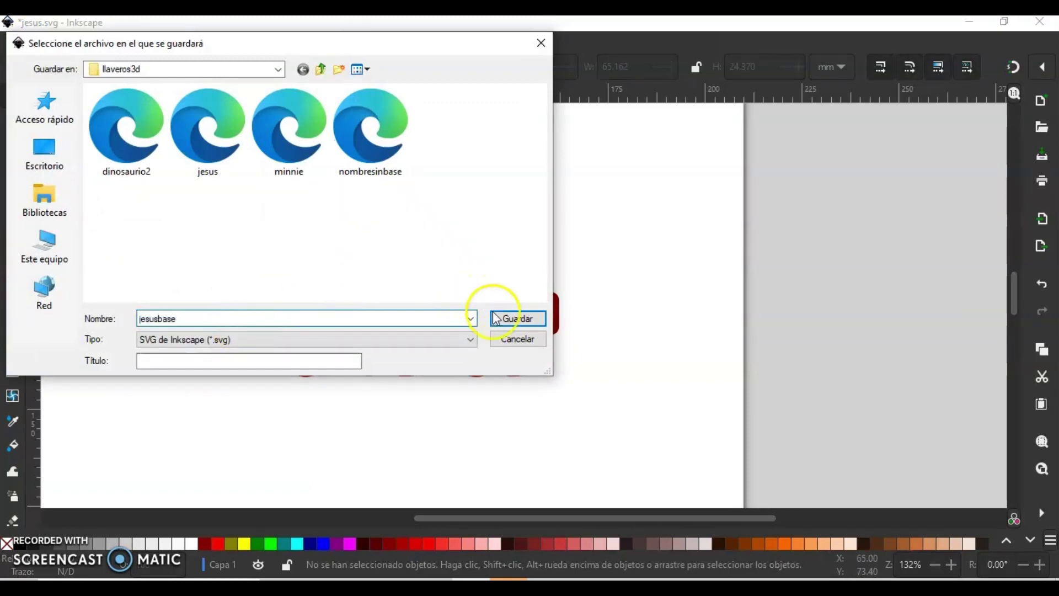
left_click(517, 319)
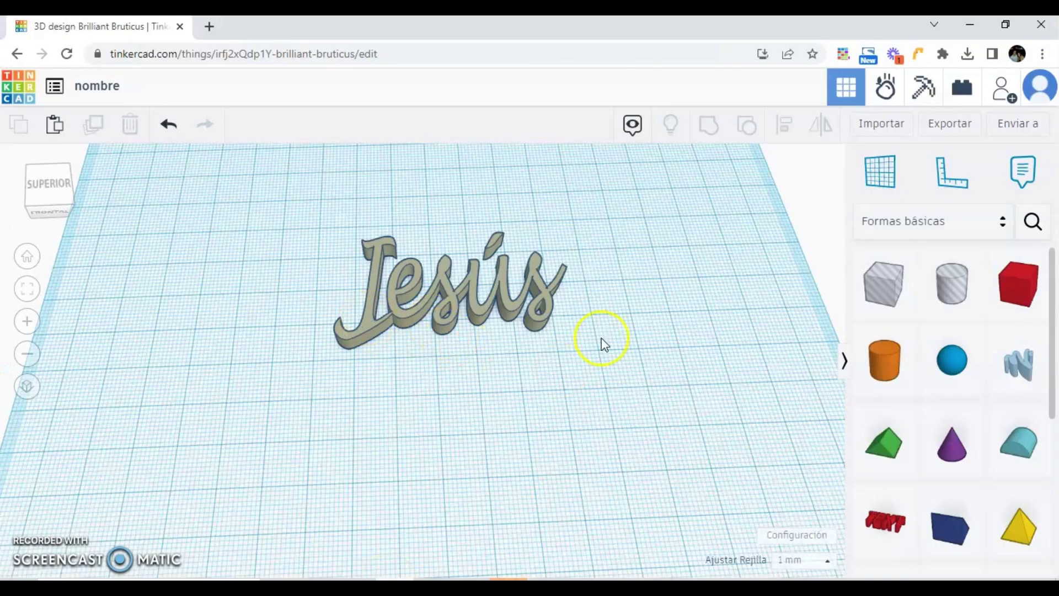
Switch to Tinkercad and import the lettering SVG from the llaveros3d folder, keeping artboard centring and 100% scale
left_click(874, 122)
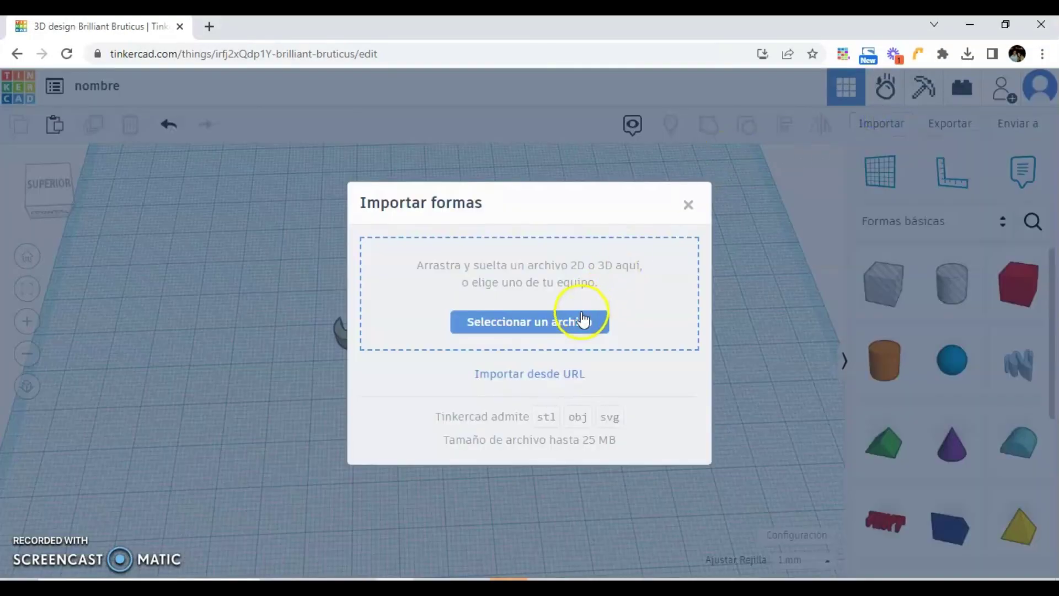
left_click(582, 320)
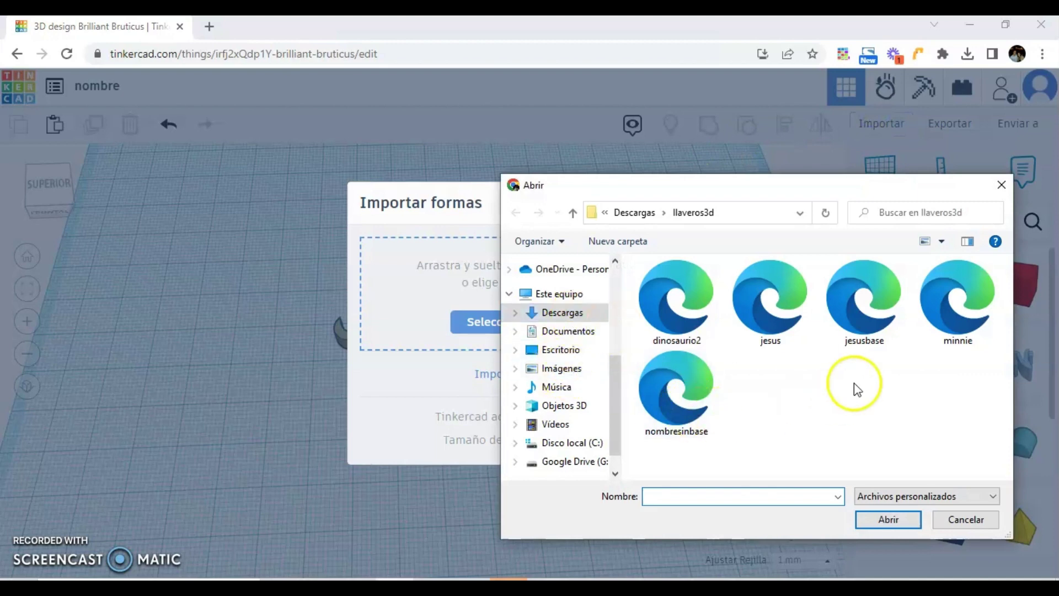
left_click(787, 328)
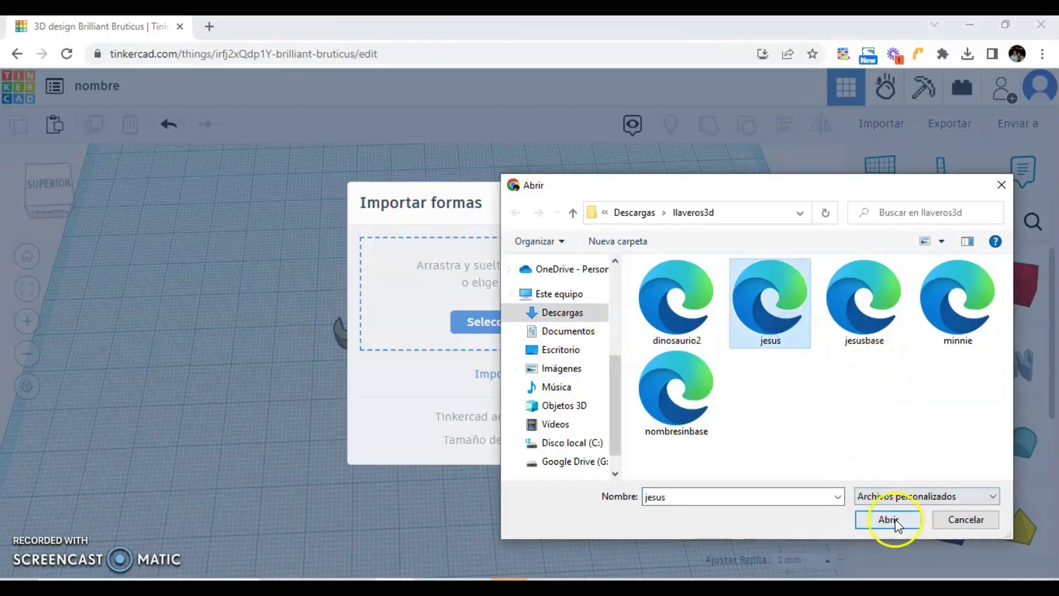
left_click(894, 521)
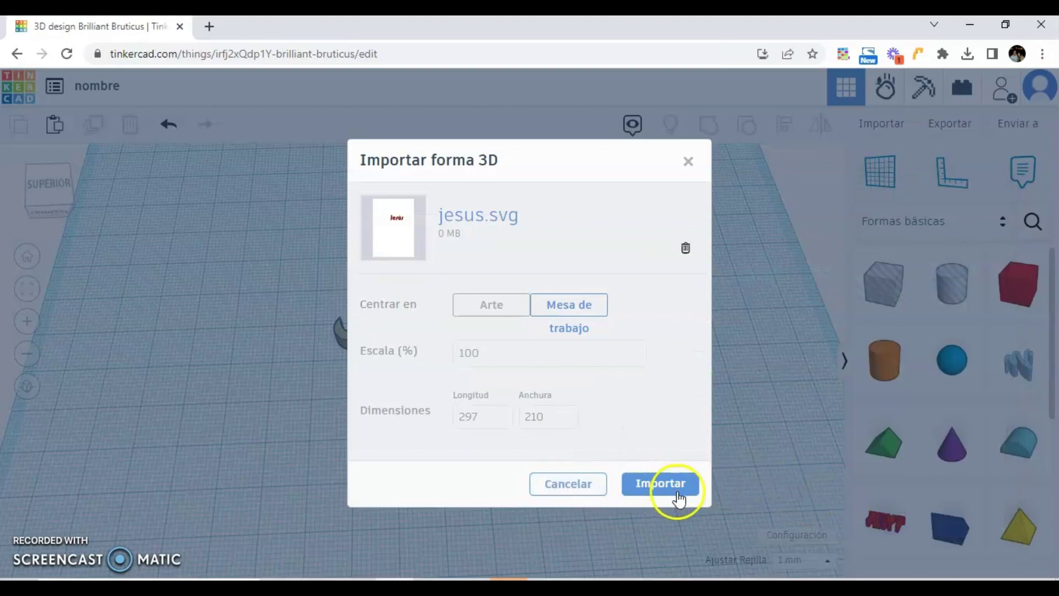
left_click(679, 498)
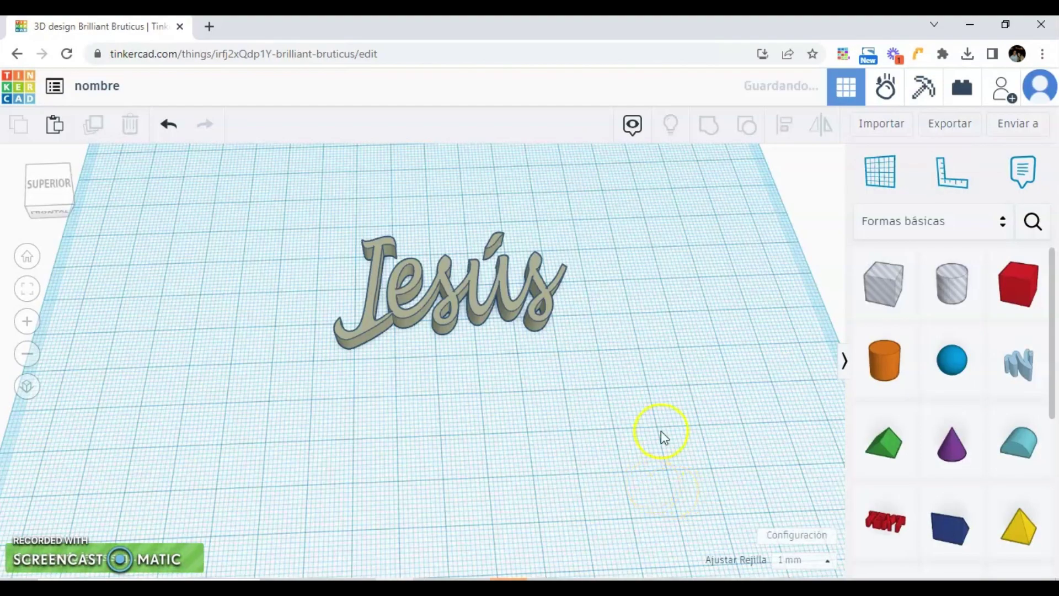
Import the base outline SVG from the llaveros3d folder, keeping artboard centring and 100% scale
left_click(885, 126)
left_click(585, 323)
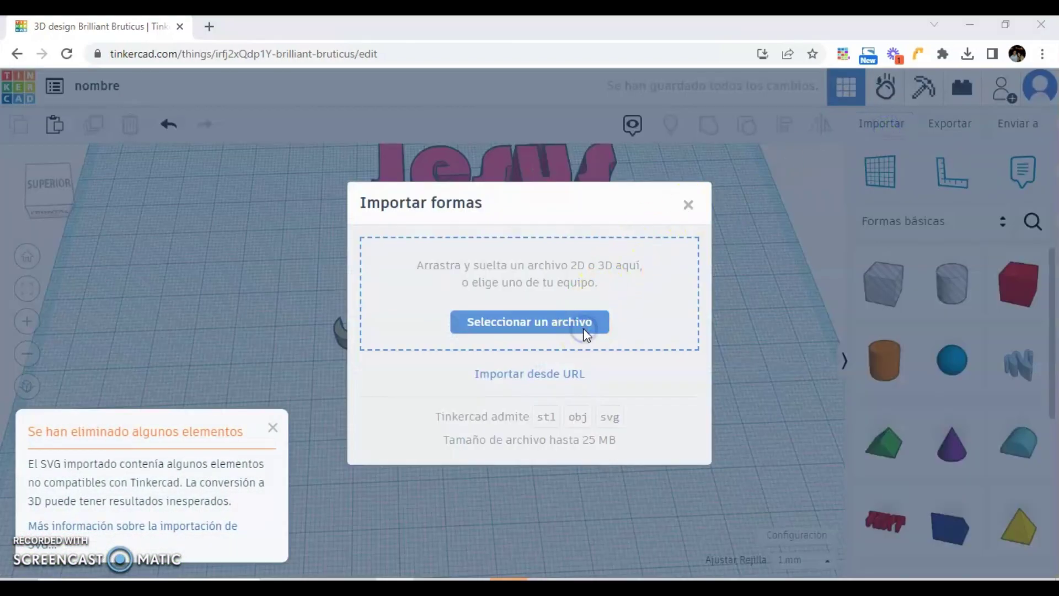
left_click(682, 399)
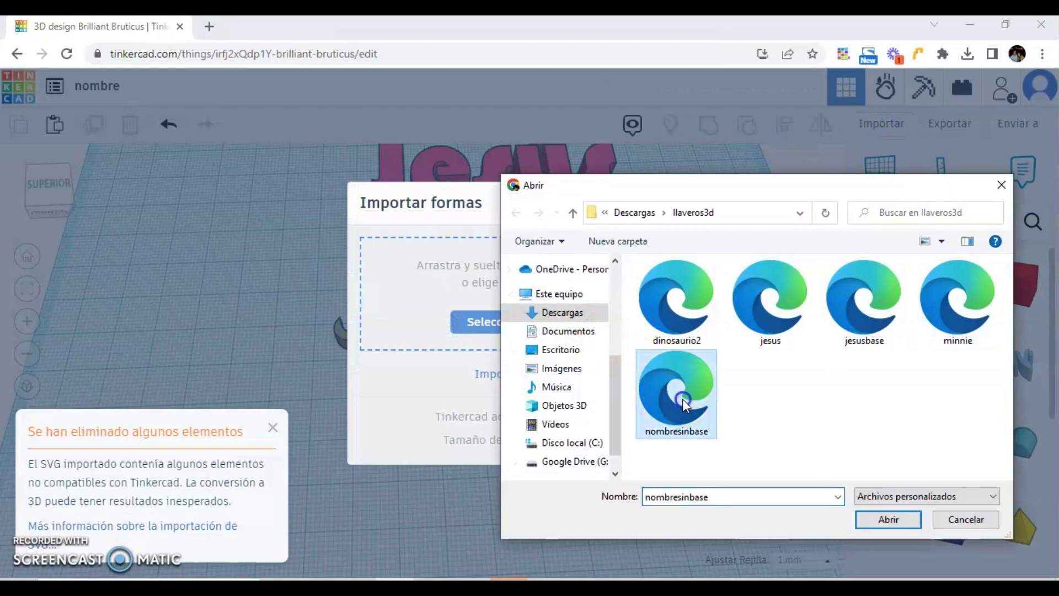
left_click(893, 322)
left_click(885, 519)
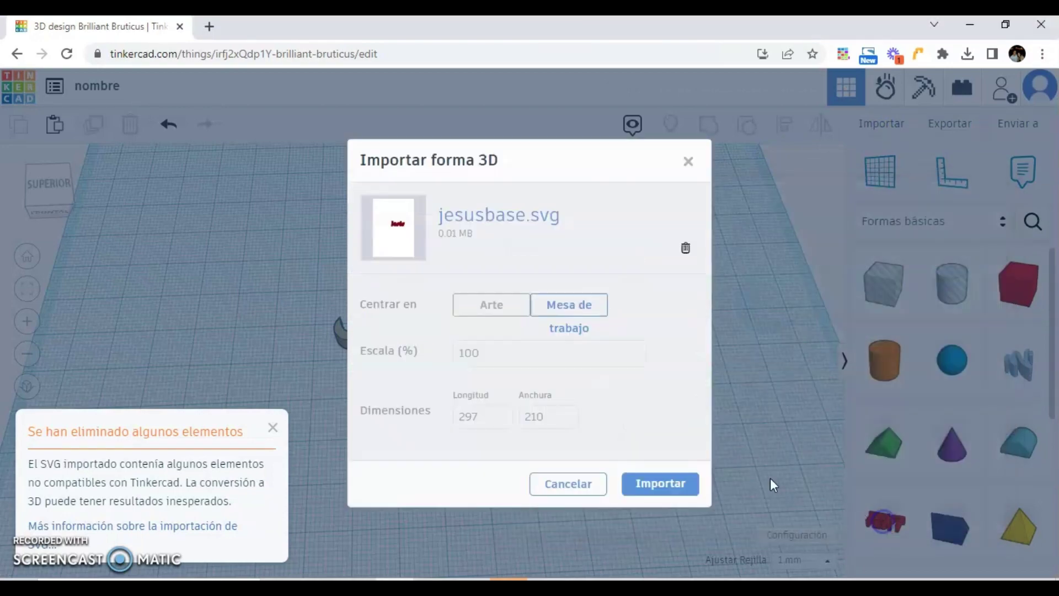
left_click(655, 484)
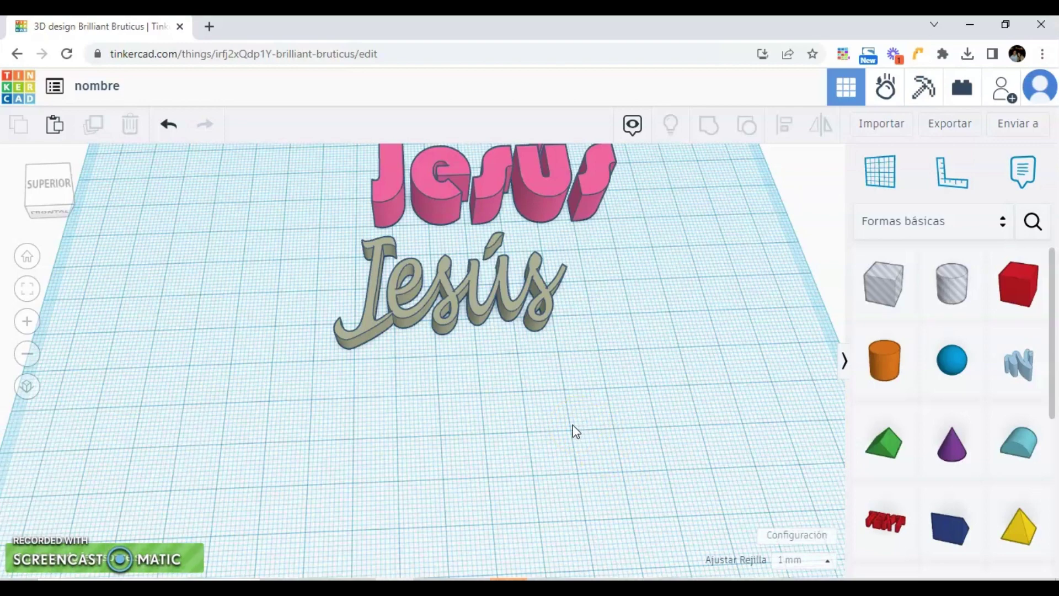
Dismiss the import notice and place the blue base and the pink lettering side by side in front of the script name
left_click_drag(562, 422, 558, 435)
left_click(272, 429)
left_click_drag(415, 427, 381, 436)
left_click_drag(429, 397, 362, 456)
left_click_drag(466, 224, 670, 459)
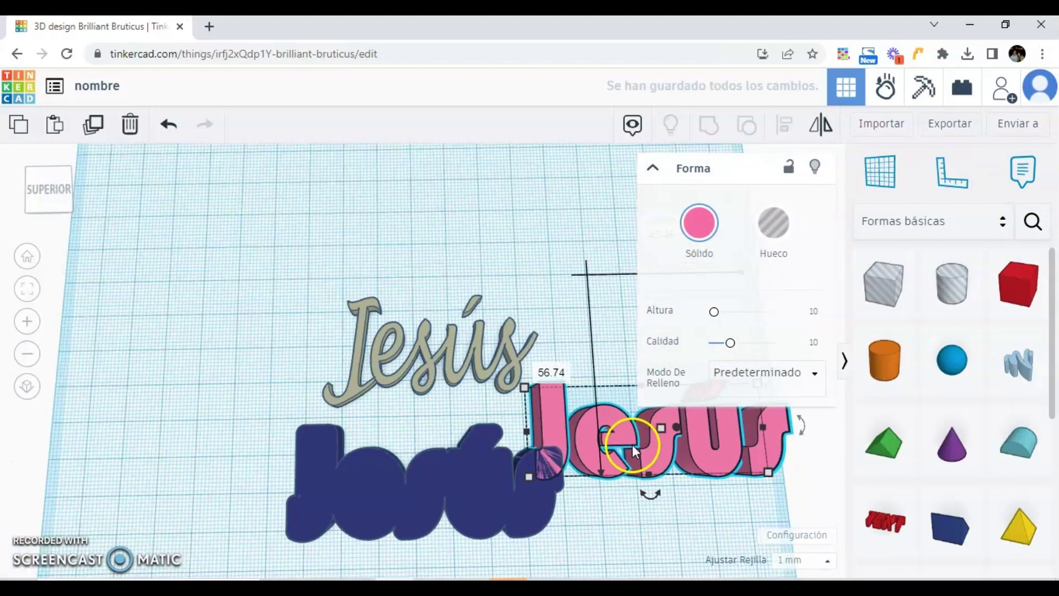
scroll(632, 444, "down", 3)
left_click_drag(528, 396, 465, 343)
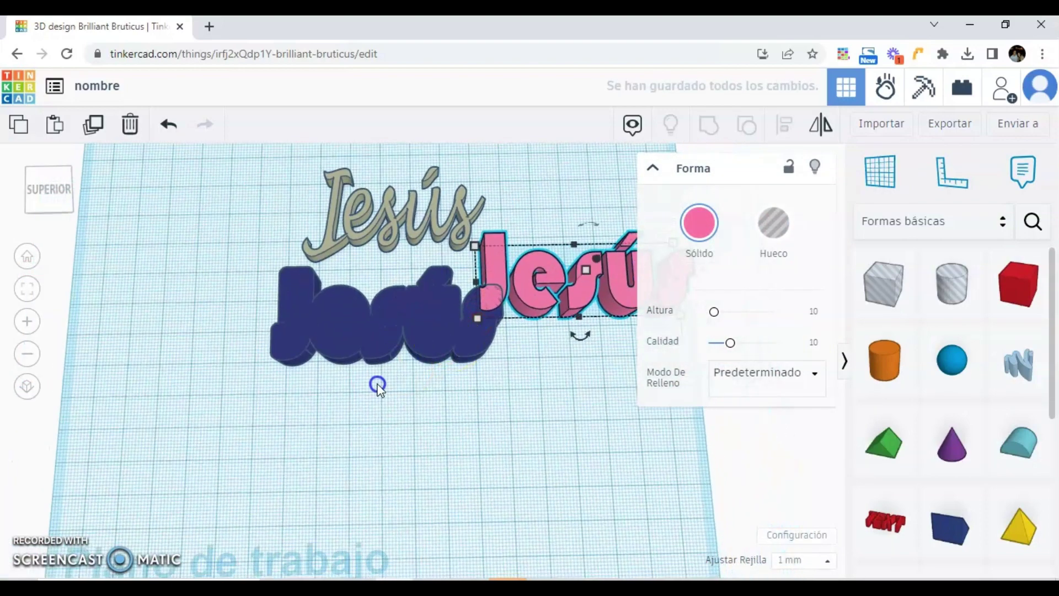
left_click_drag(377, 386, 339, 395)
left_click_drag(587, 279, 551, 395)
Scale the blue base down proportionally to about 59.62 × 24.55 mm
left_click(342, 375)
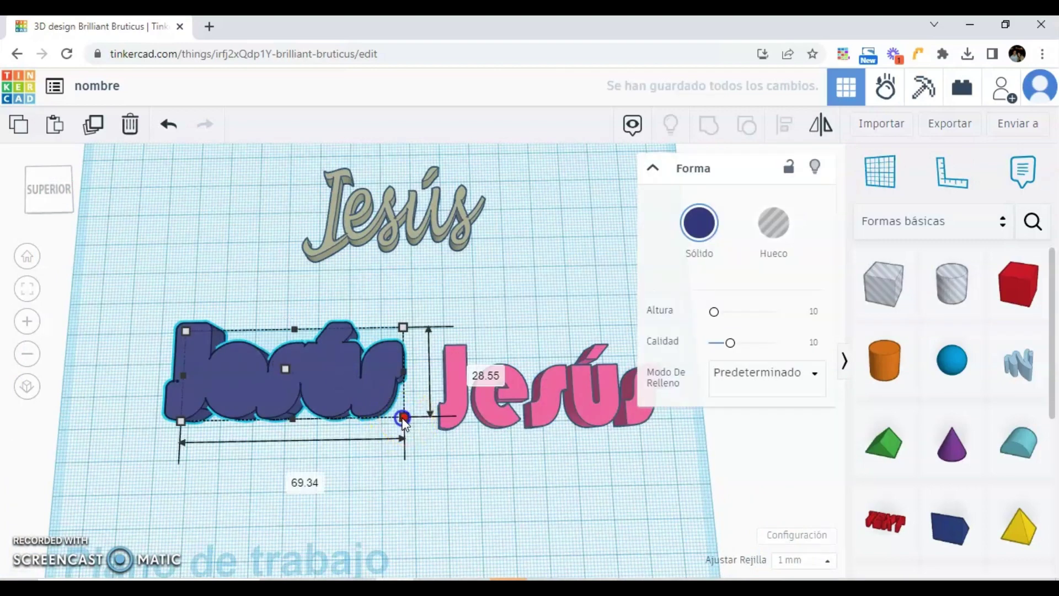
left_click_drag(403, 421, 382, 418)
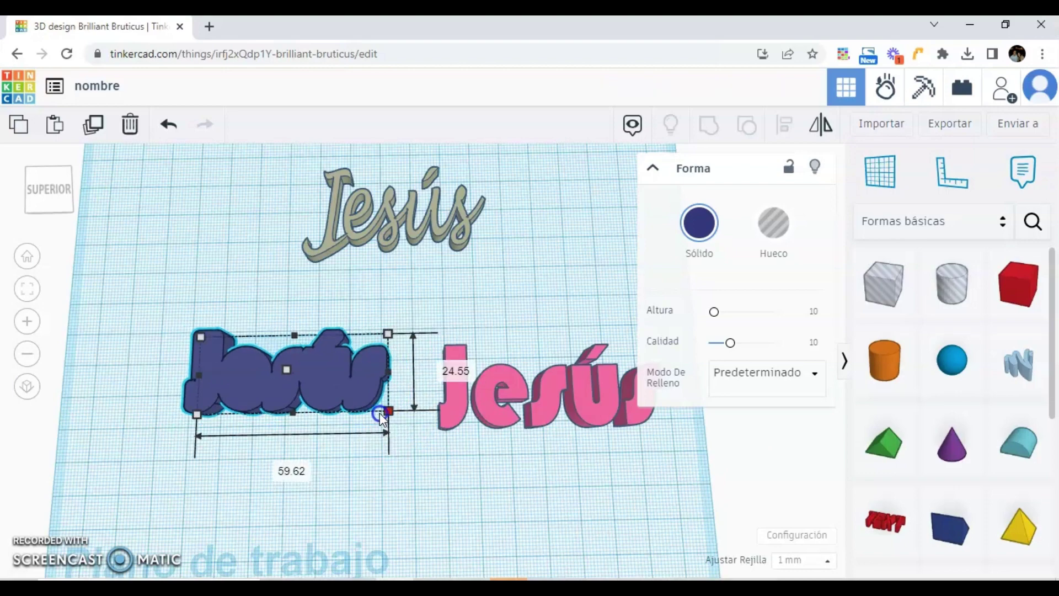
left_click(455, 466)
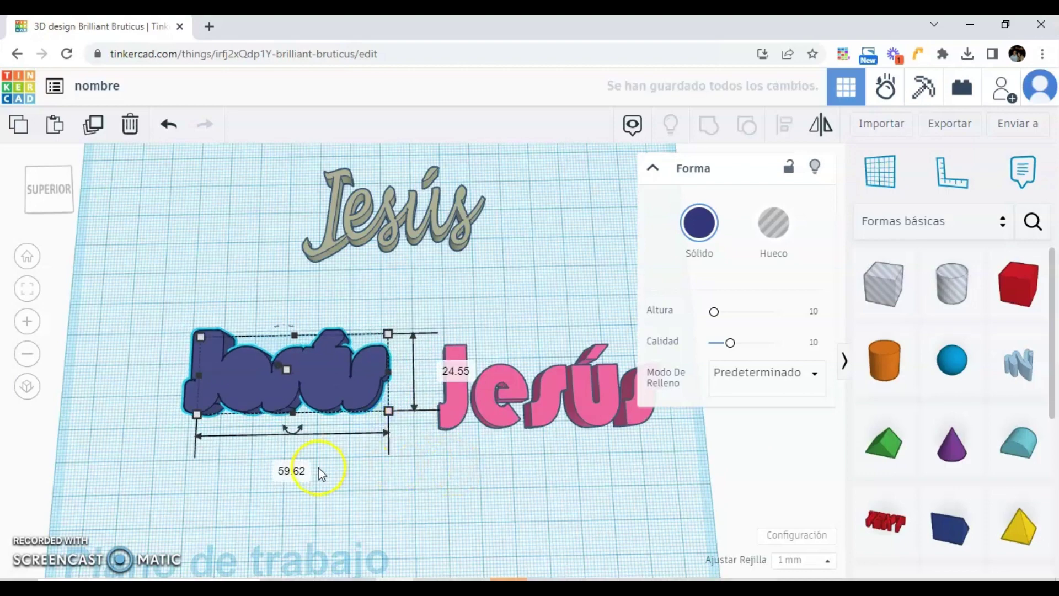
left_click_drag(127, 501, 166, 509)
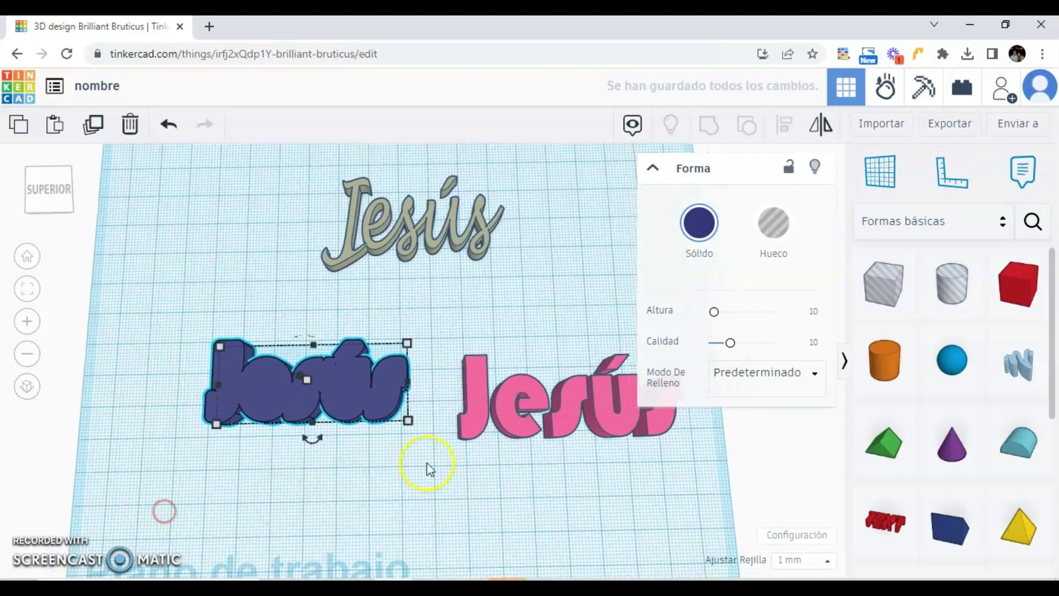
Set the height of the blue base to 3 mm
left_click_drag(329, 384, 304, 363)
left_click(385, 372)
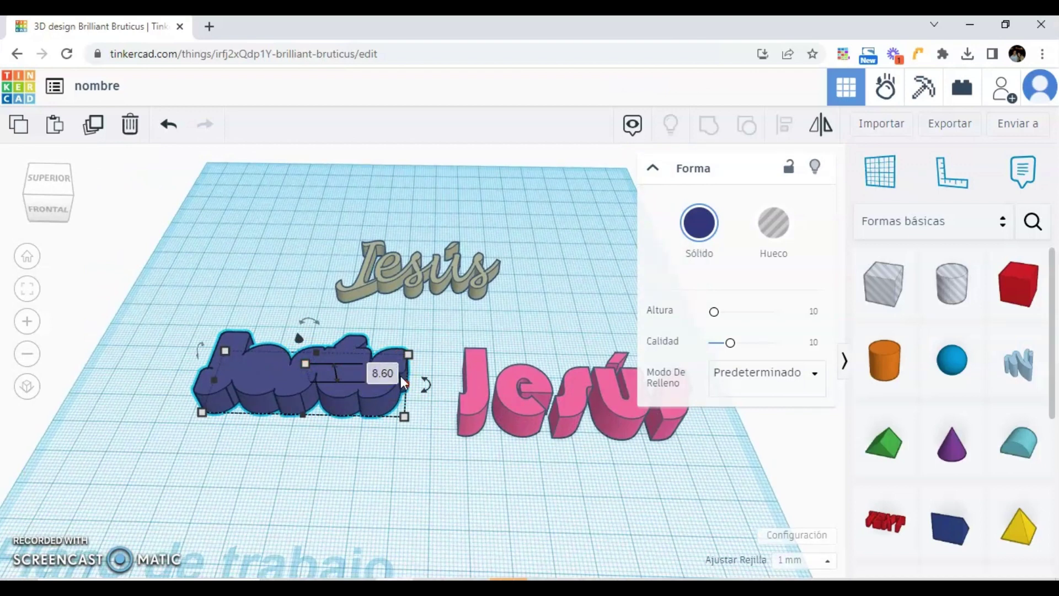
left_click(388, 373)
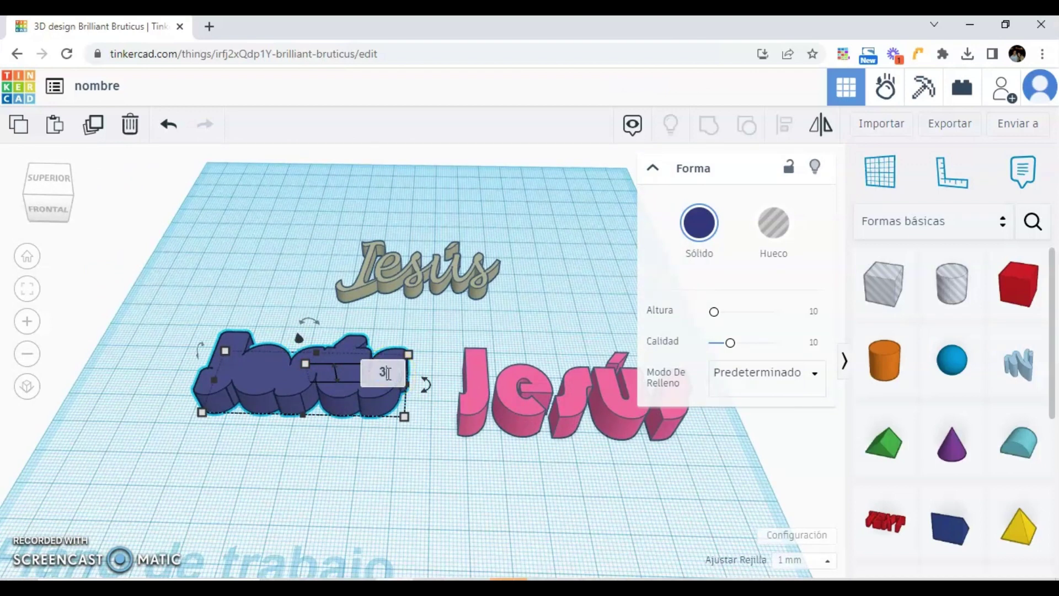
type("3")
key("Return")
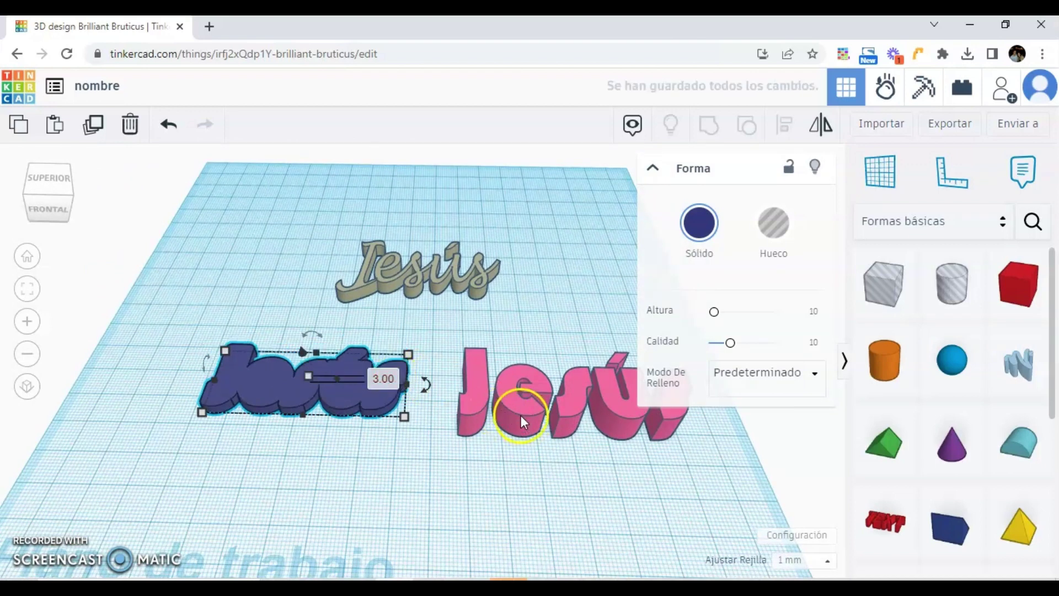
Set the height of the pink lettering to 2 mm
left_click(521, 415)
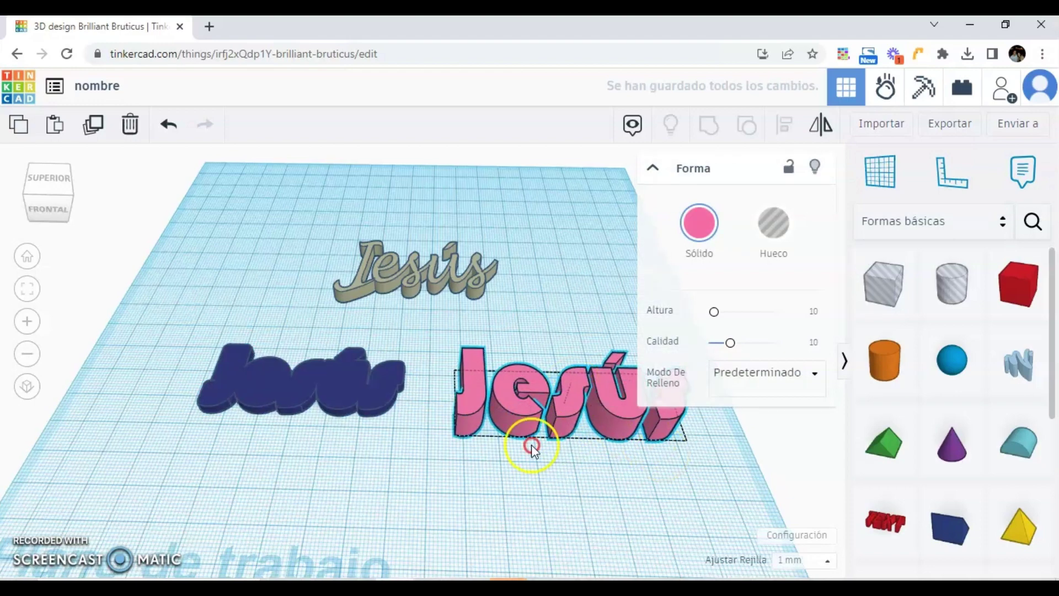
left_click_drag(533, 449, 309, 442)
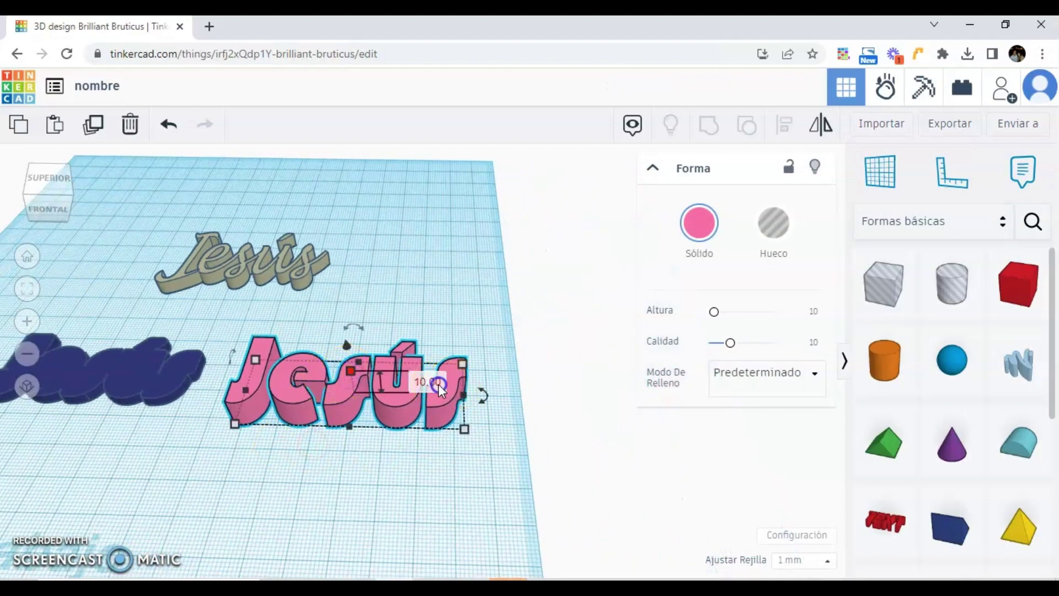
left_click(439, 386)
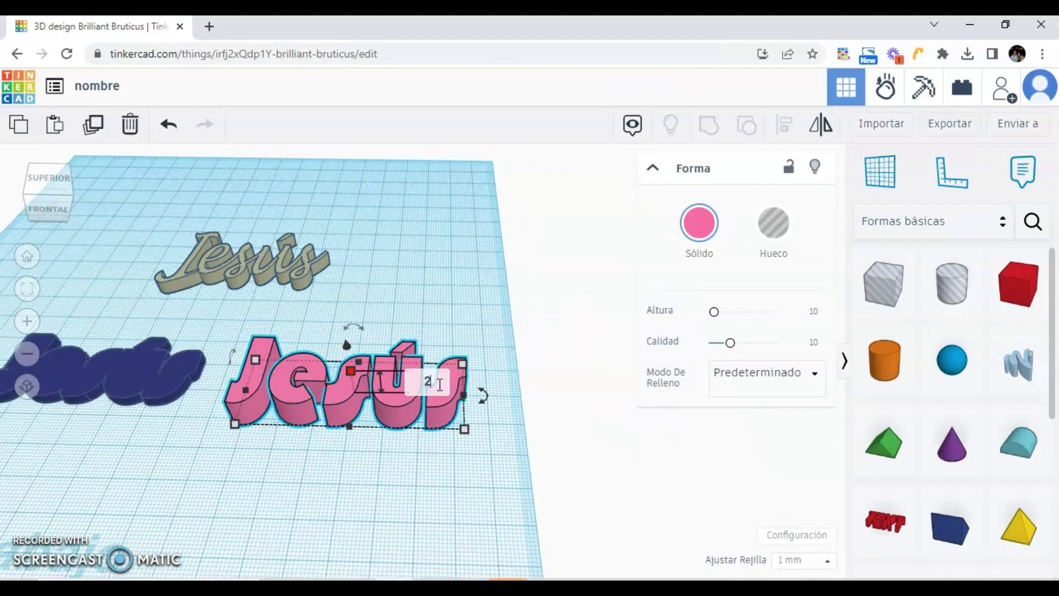
key("Return")
left_click_drag(256, 481, 435, 459)
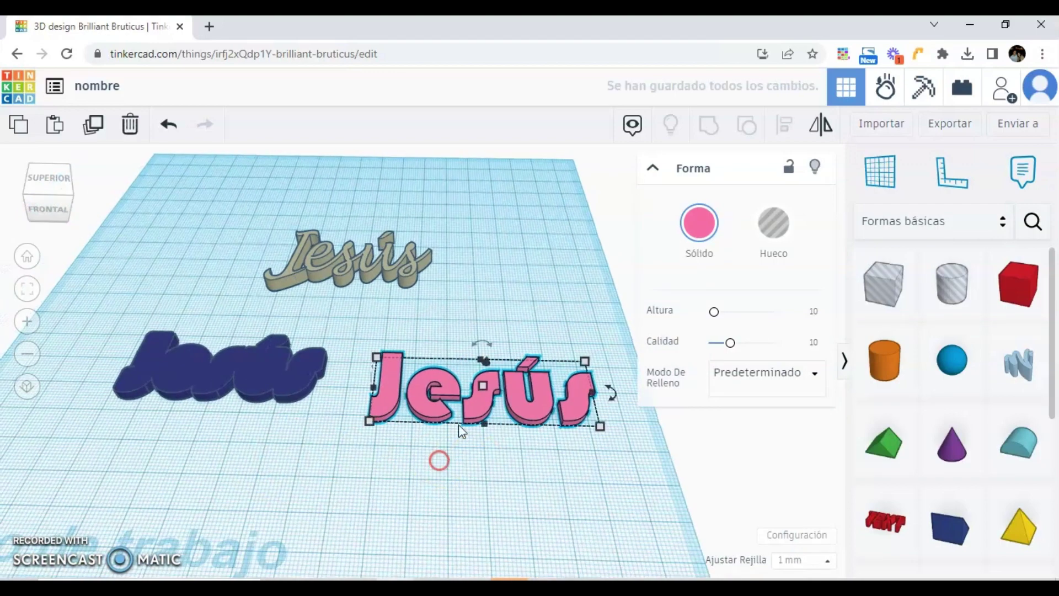
Move the pink lettering next to the base and scale it down proportionally to about 49.12 × 18.37 mm
left_click_drag(518, 396, 482, 377)
left_click(536, 405)
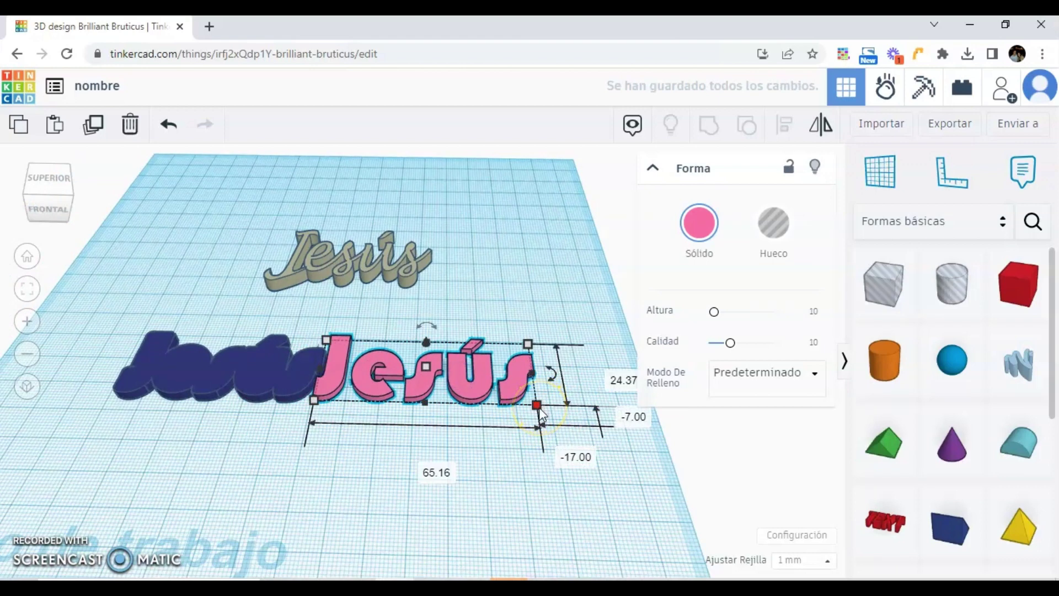
left_click_drag(539, 411, 508, 398)
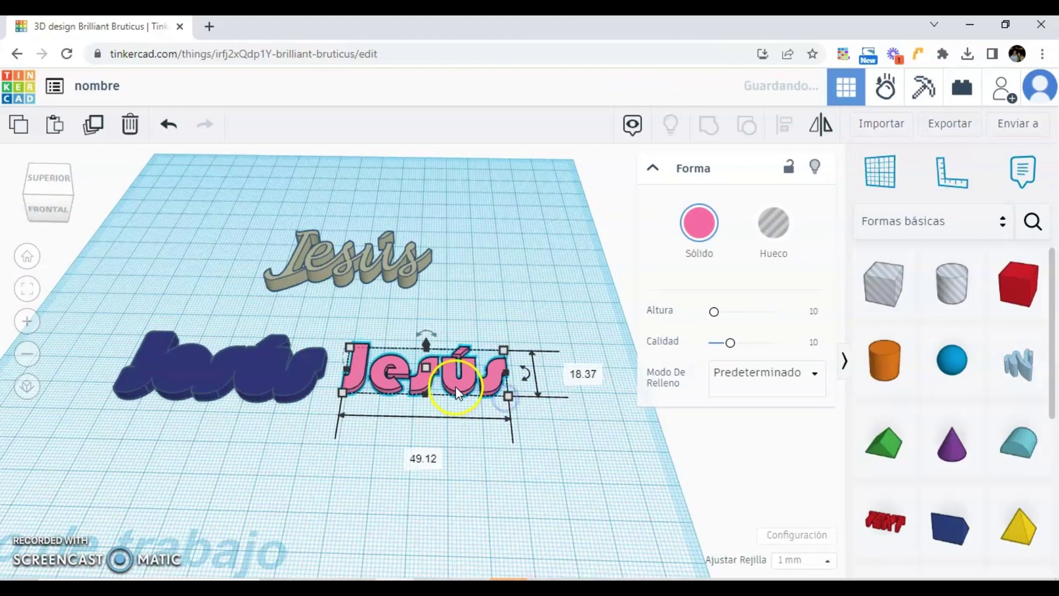
Set the scaled pink lettering's height back to 2 mm
left_click_drag(426, 369, 507, 376)
left_click(502, 369)
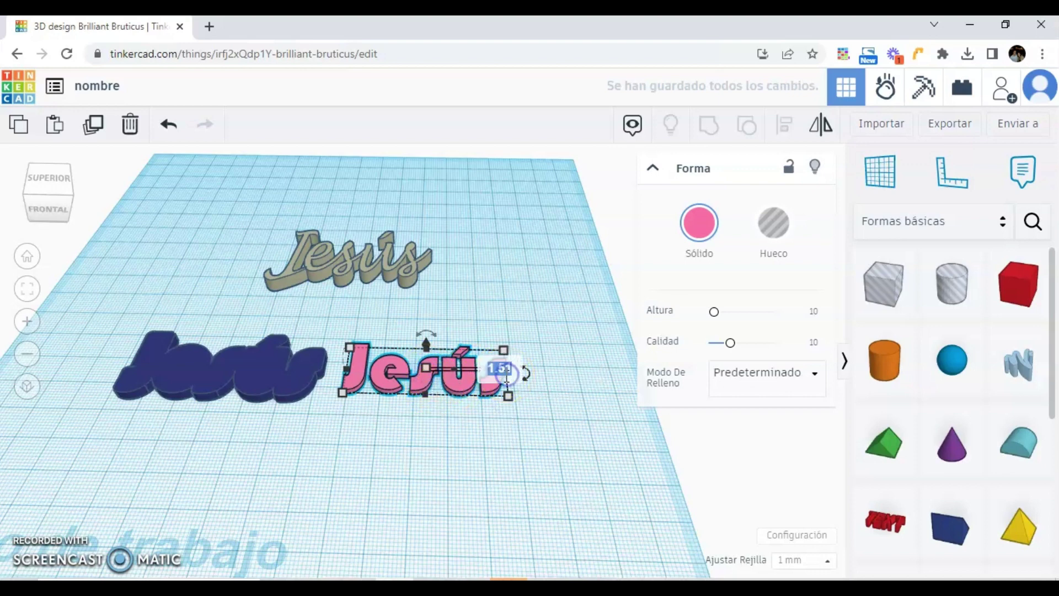
type("2")
key("Return")
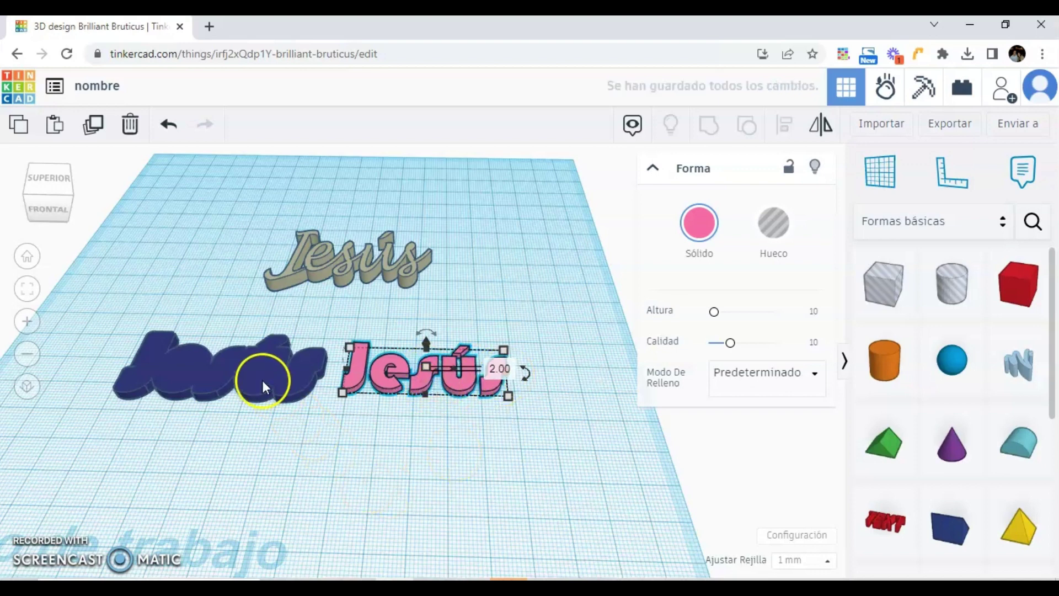
Check the blue base's height and raise the pink lettering 3 mm above the workplane
left_click(232, 377)
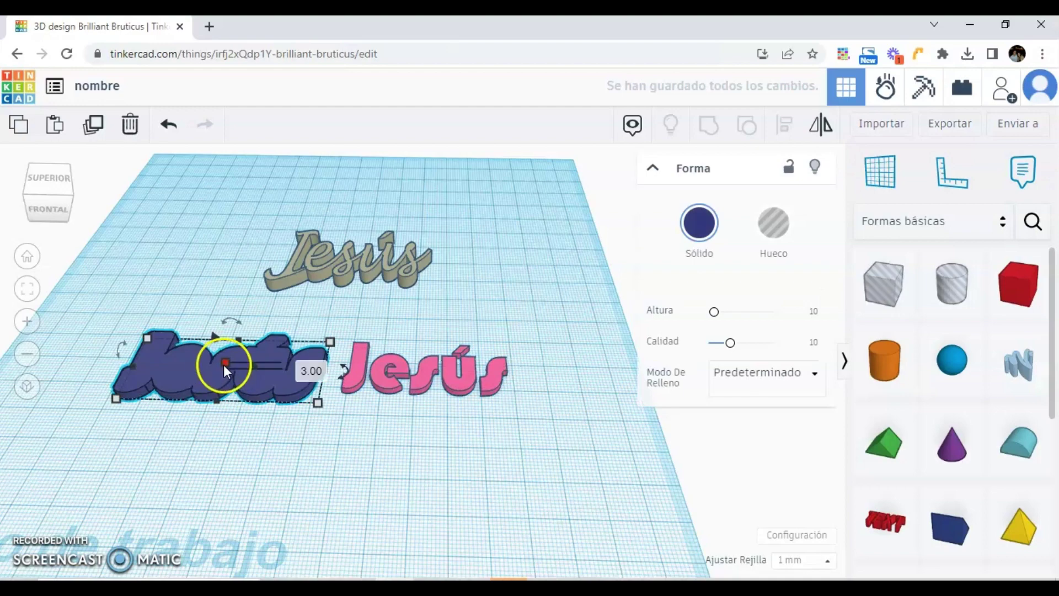
left_click(426, 383)
left_click_drag(426, 343, 425, 318)
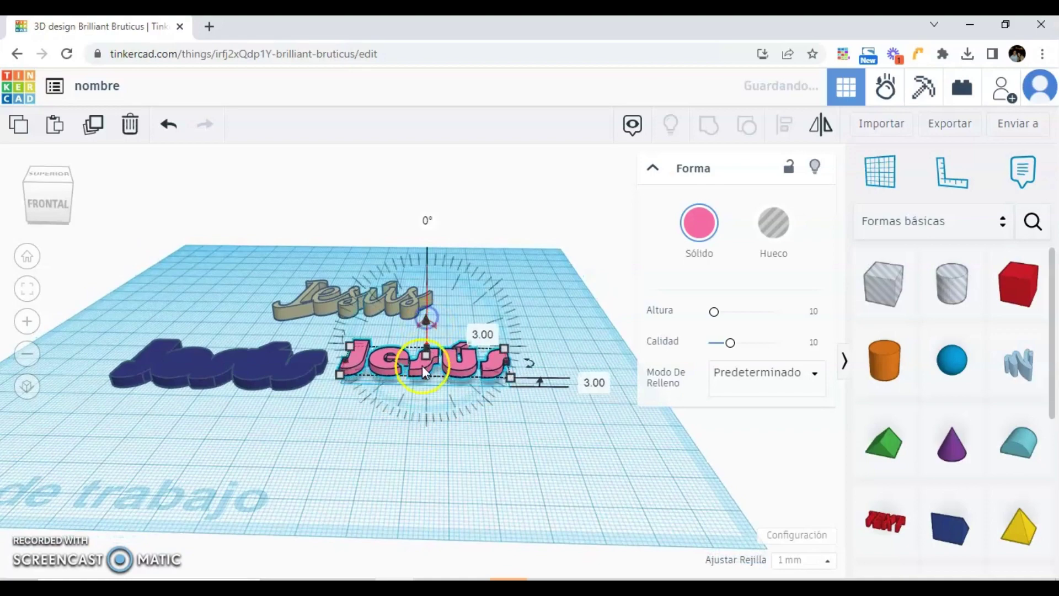
Move the pink lettering about 4 mm farther from the blue base and about 4 mm toward the front
left_click_drag(390, 454, 390, 487)
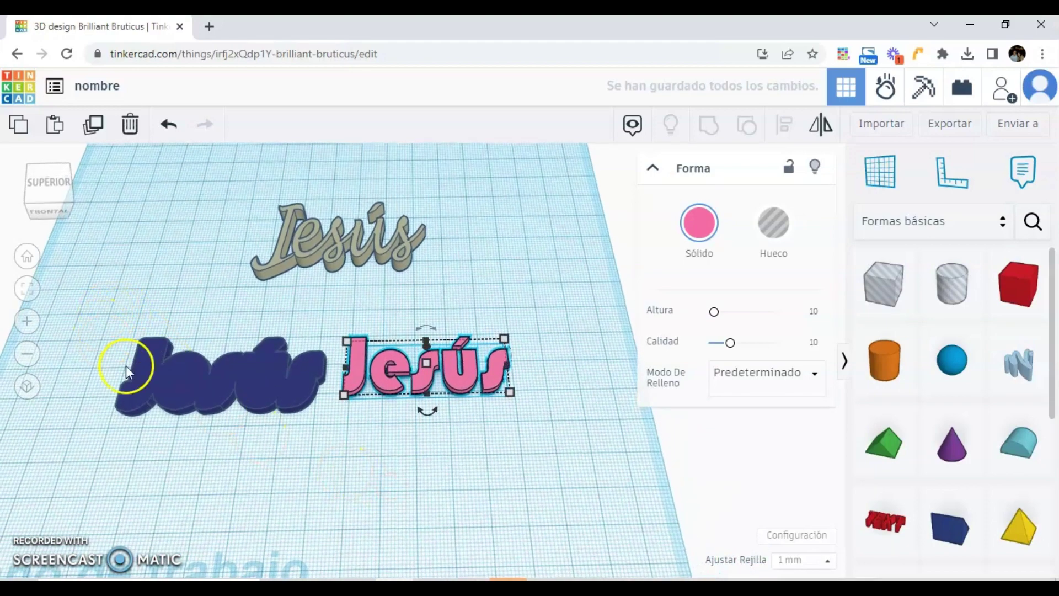
left_click(426, 408)
left_click(451, 385)
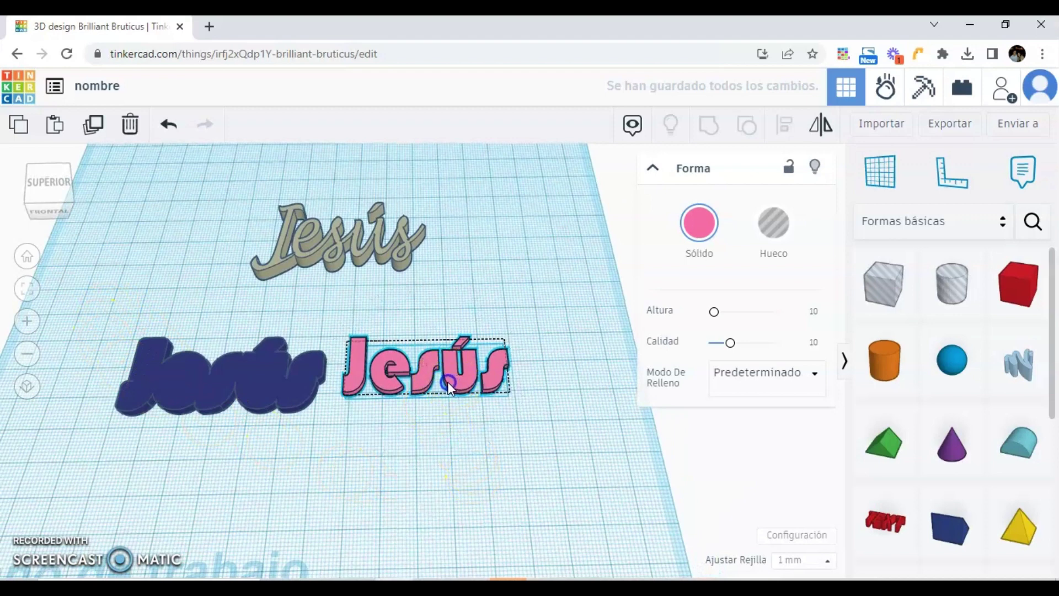
left_click_drag(448, 381, 473, 389)
Align the pink lettering to the blue base, centring it across the base's width and depth
left_click(207, 386)
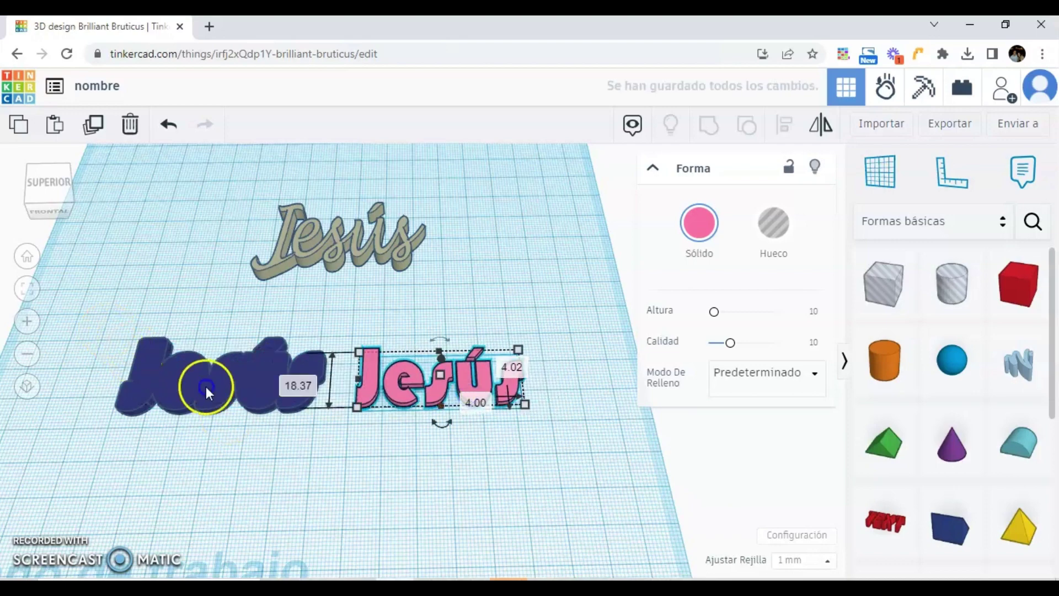
left_click_drag(107, 329, 559, 452)
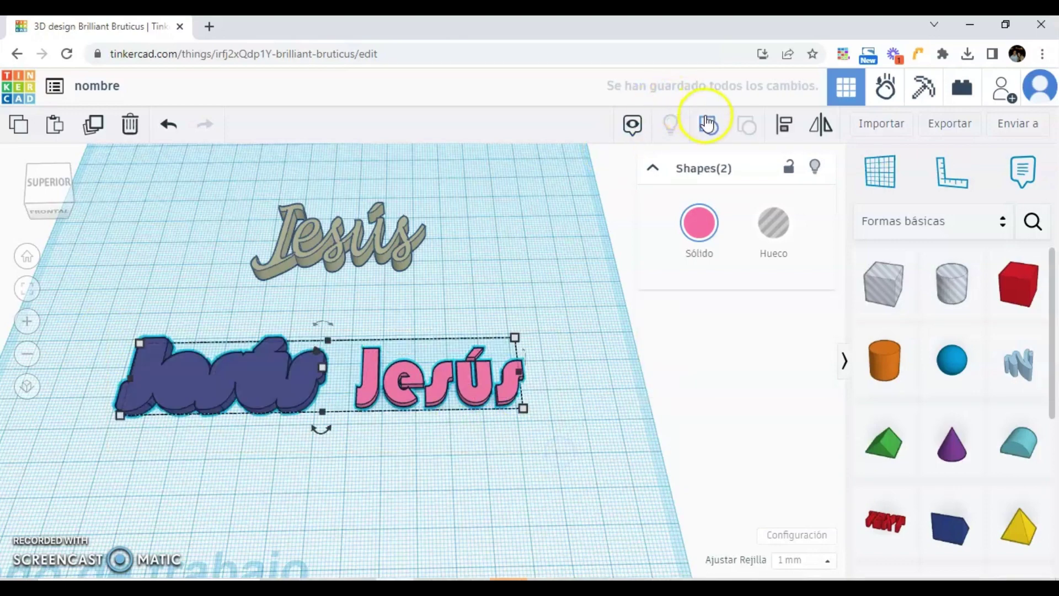
left_click(788, 128)
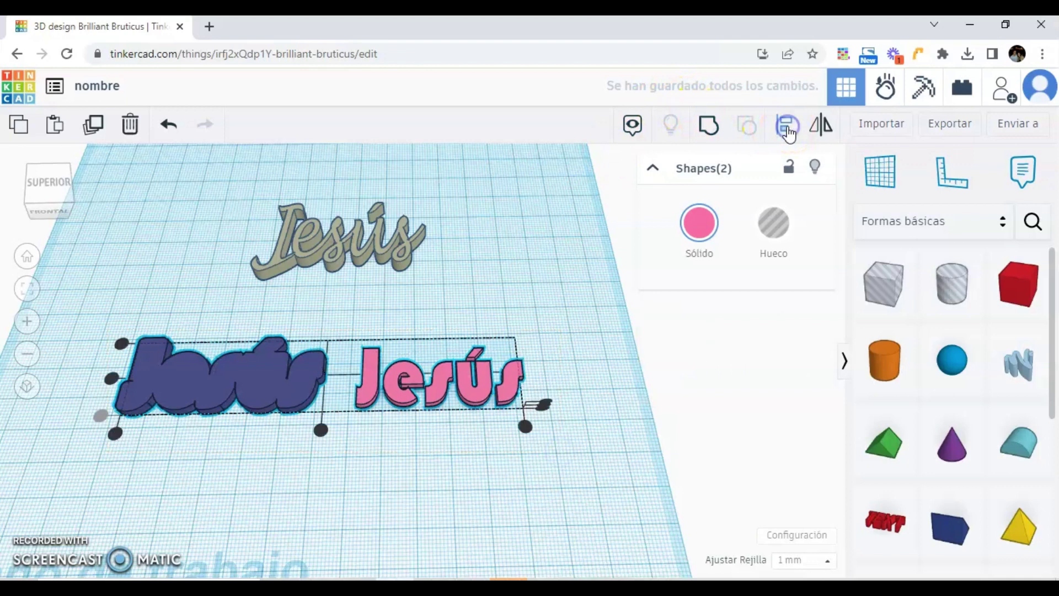
left_click(225, 371)
left_click(219, 430)
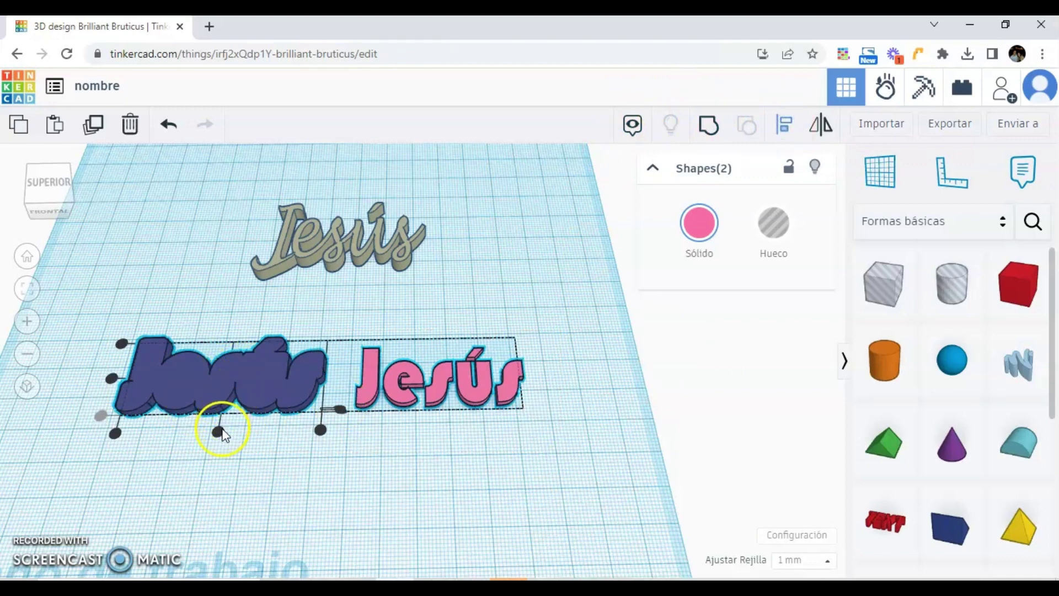
left_click(219, 434)
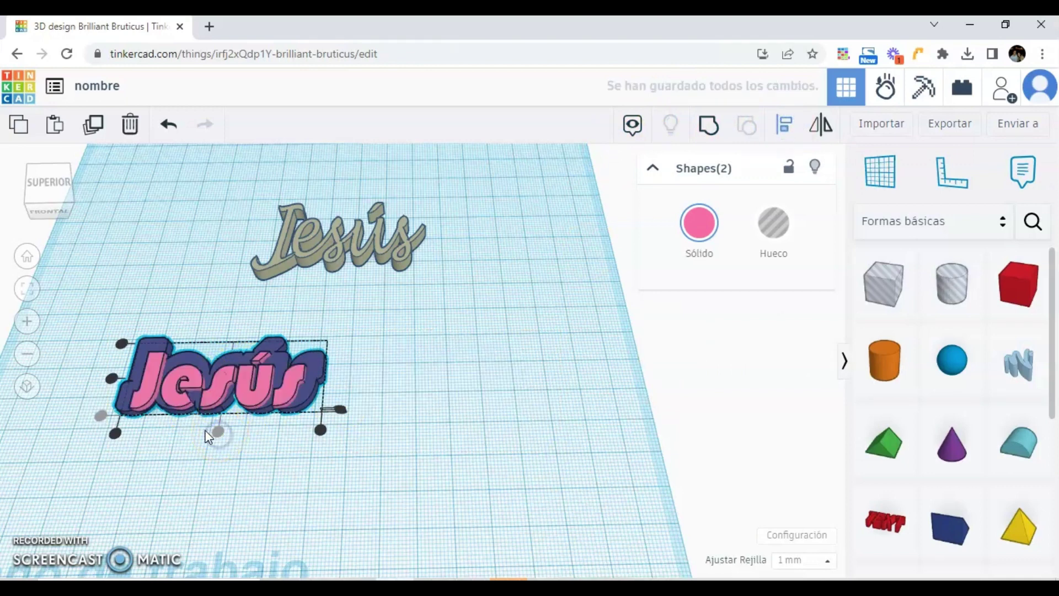
left_click(113, 381)
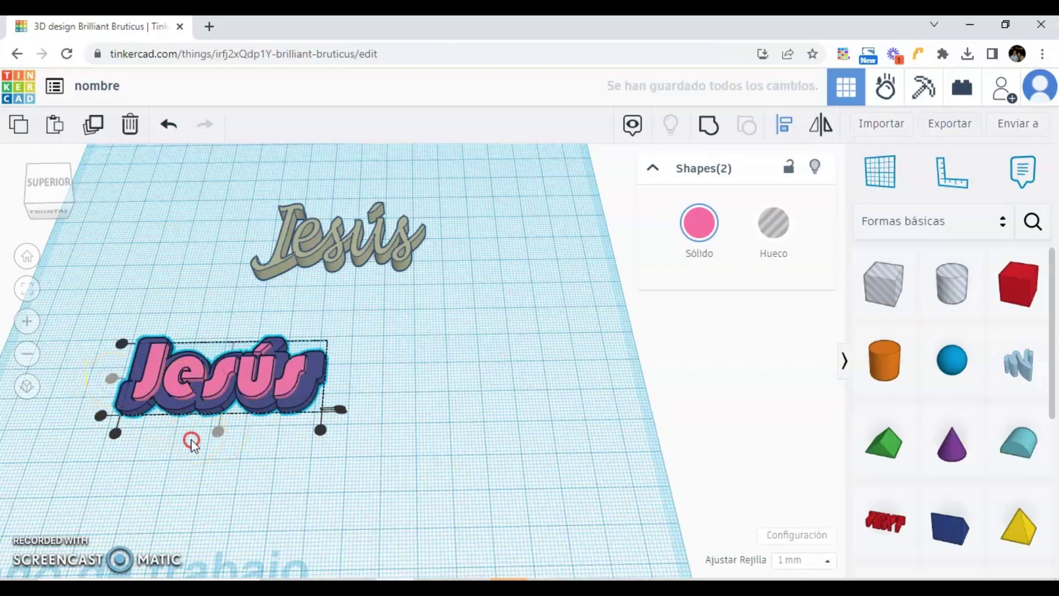
Scale the pink lettering up proportionally about its centre to about 54.94 × 20.55 mm so it fills more of the base
left_click_drag(189, 440, 538, 514)
left_click(451, 469)
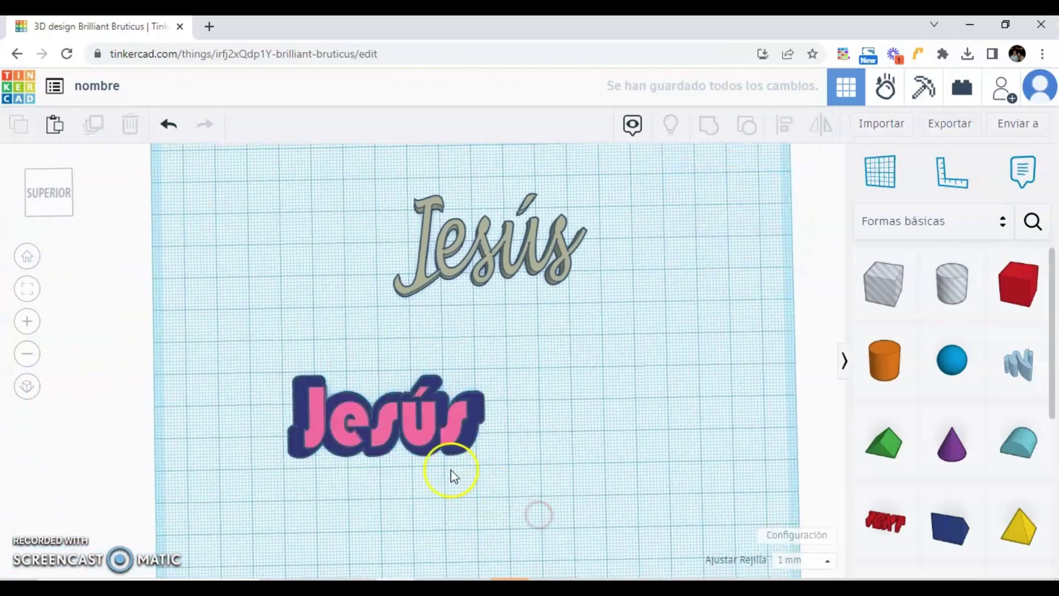
left_click(426, 428)
scroll(424, 467, "up", 2)
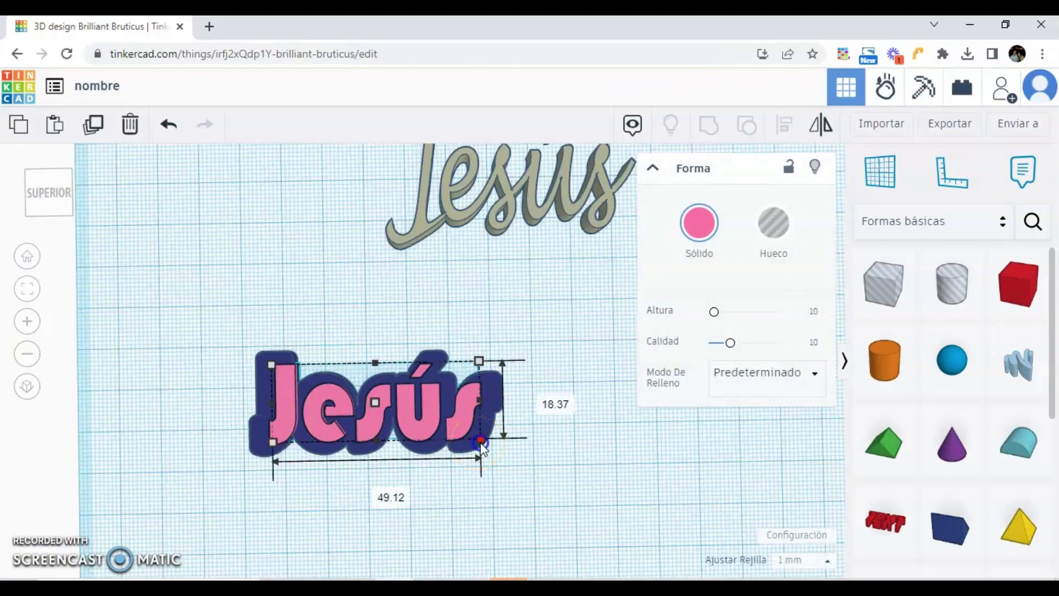
left_click_drag(478, 442, 489, 450)
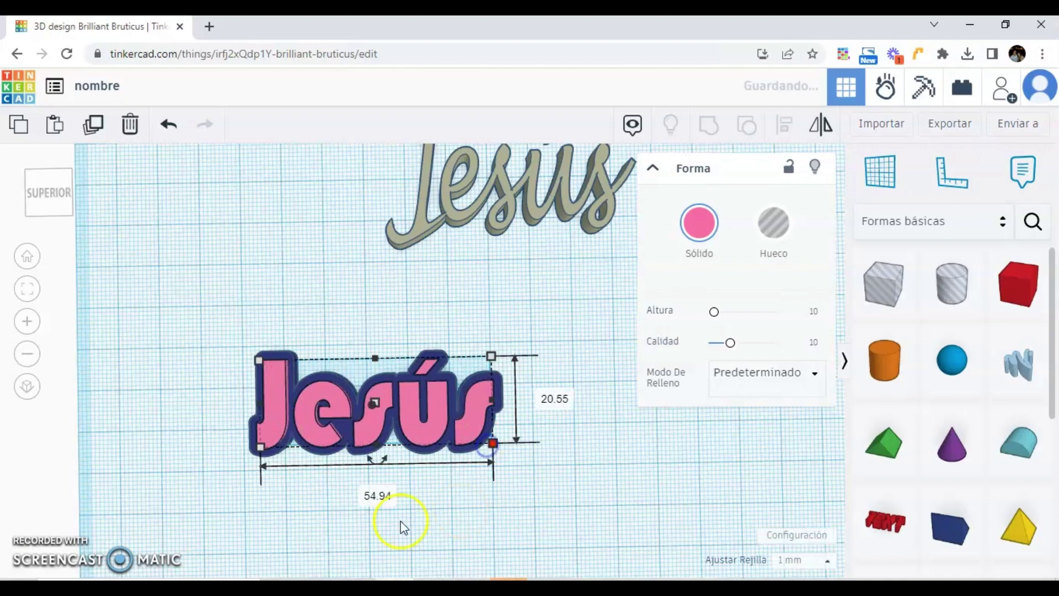
Set the height of the enlarged pink lettering to 2 mm
left_click_drag(333, 515, 430, 445)
left_click(429, 305)
left_click(498, 305)
left_click(540, 375)
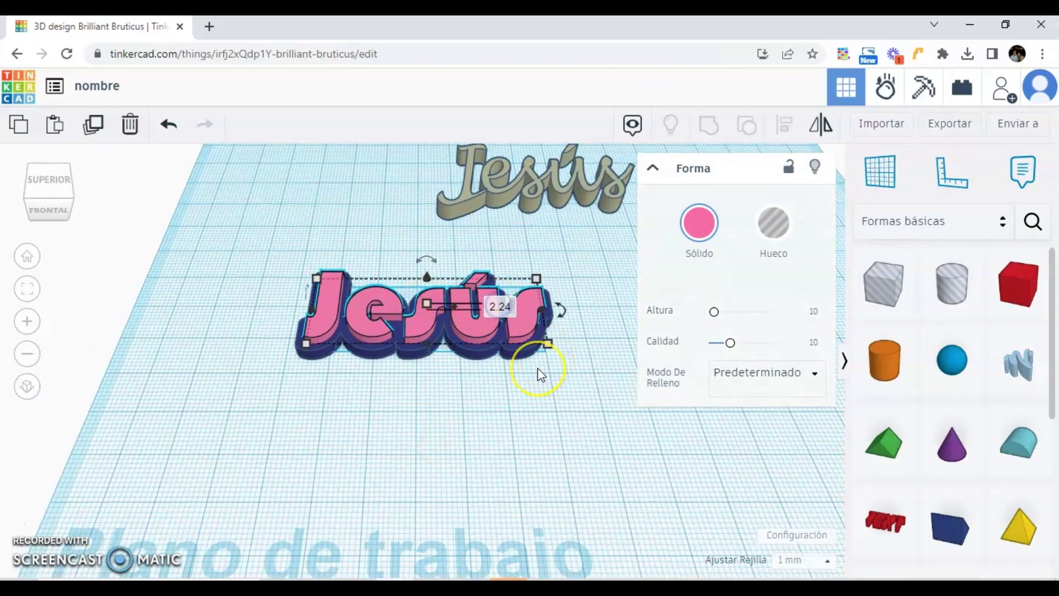
left_click(502, 308)
key("Return")
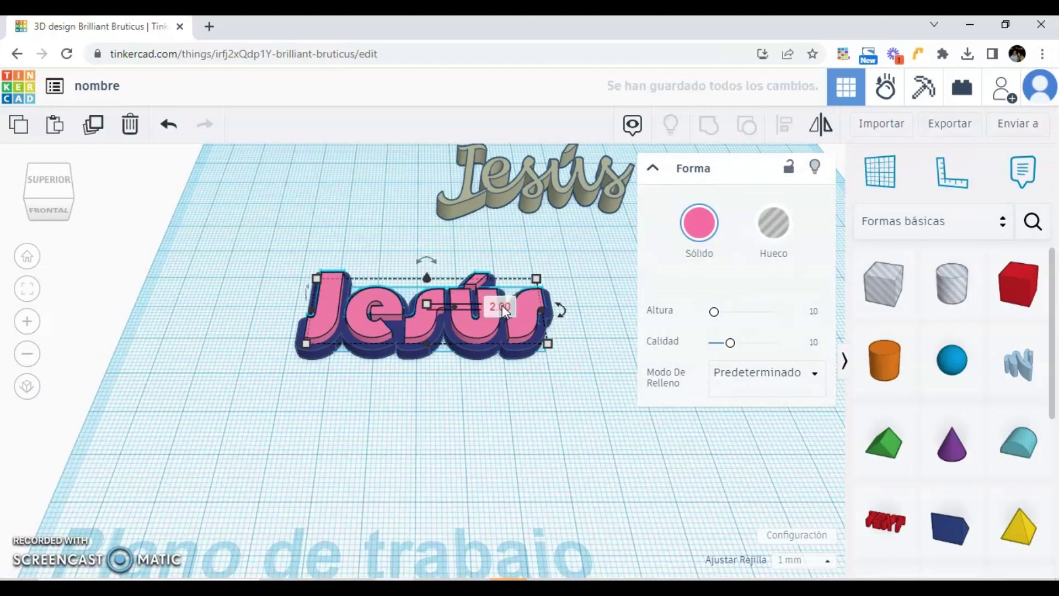
Group the pink lettering and the blue base into a single solid
left_click_drag(426, 425, 276, 300)
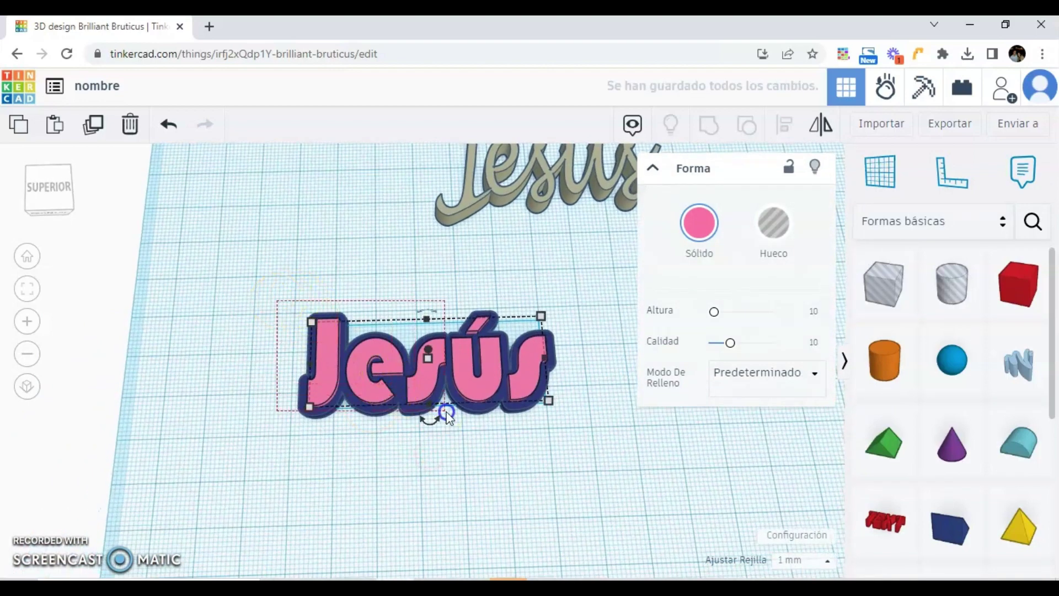
left_click_drag(447, 414, 578, 463)
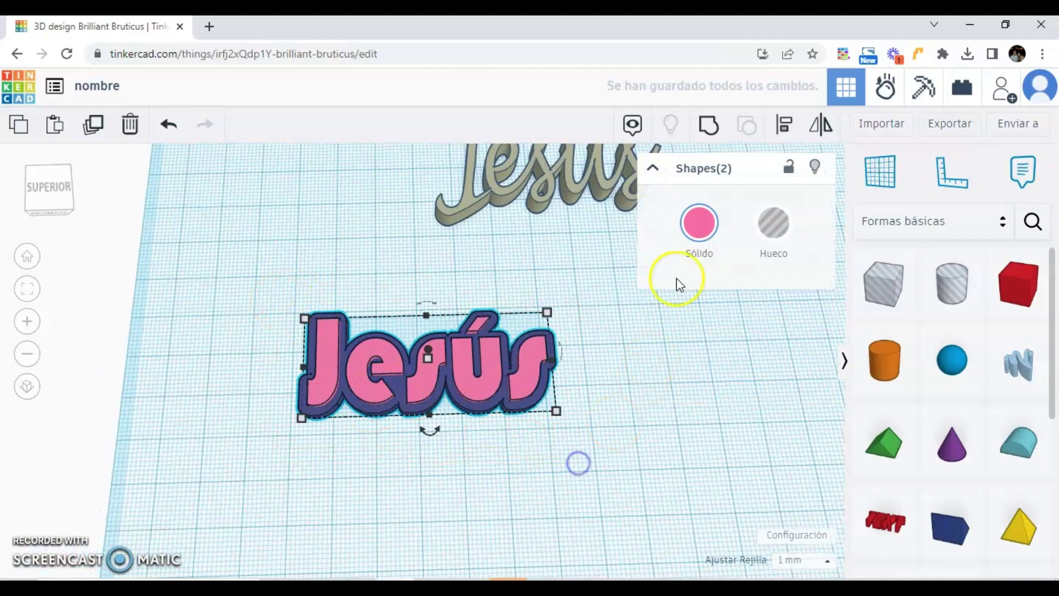
left_click(709, 130)
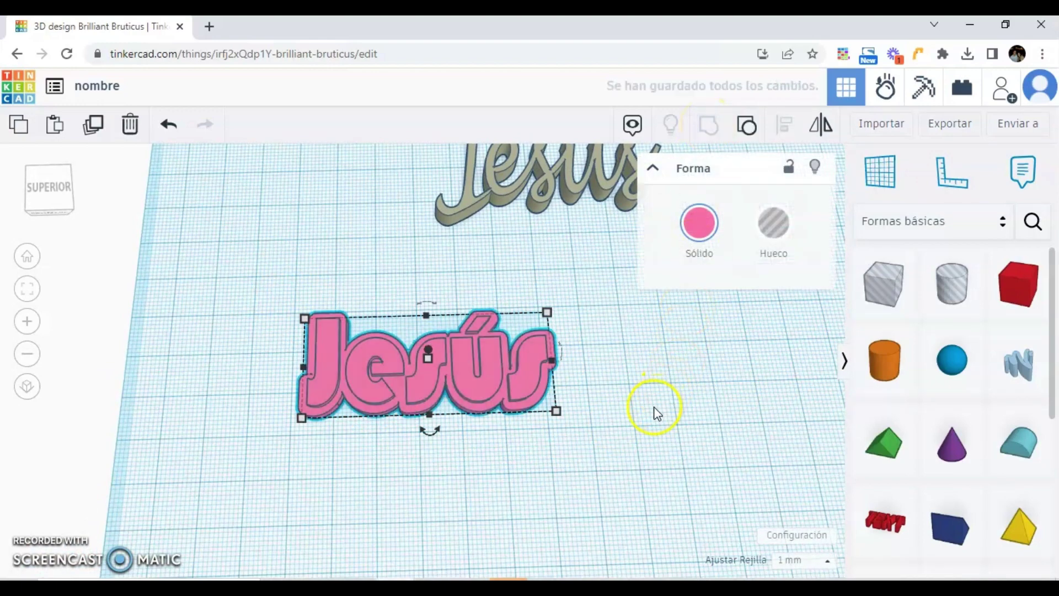
Examine the grouped keychain from several angles, checking the raised lettering against its base
left_click_drag(641, 419, 567, 428)
scroll(568, 428, "up", 2)
left_click(474, 376)
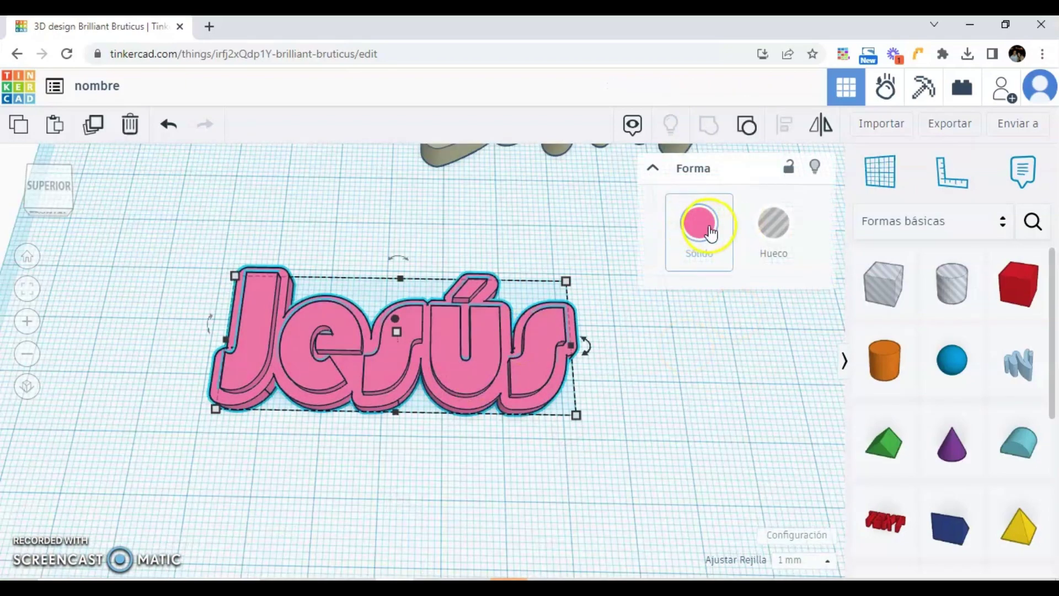
left_click_drag(387, 353, 367, 371)
left_click(296, 347)
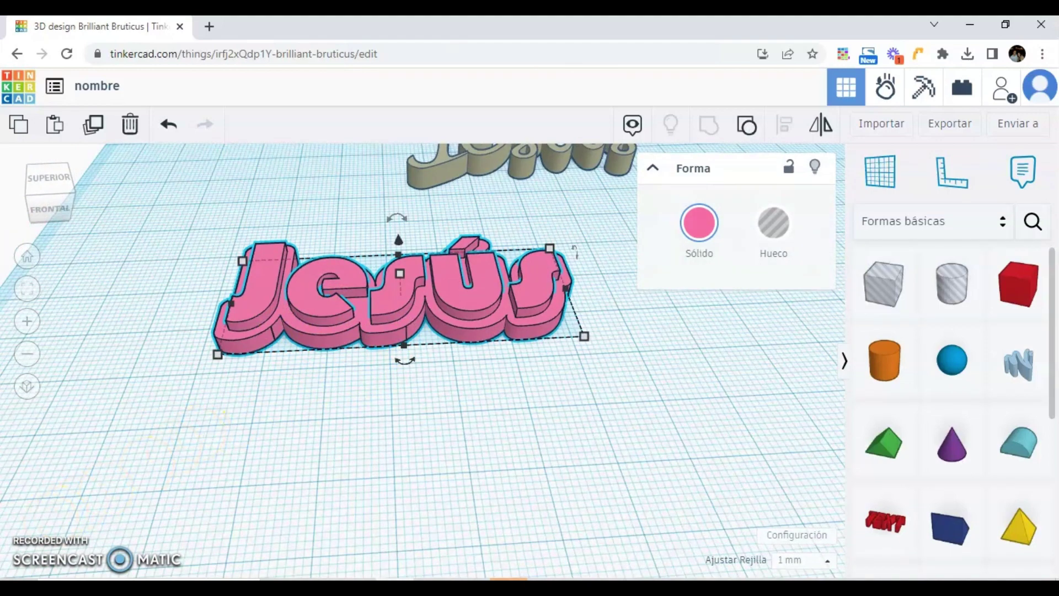
left_click_drag(528, 431, 510, 441)
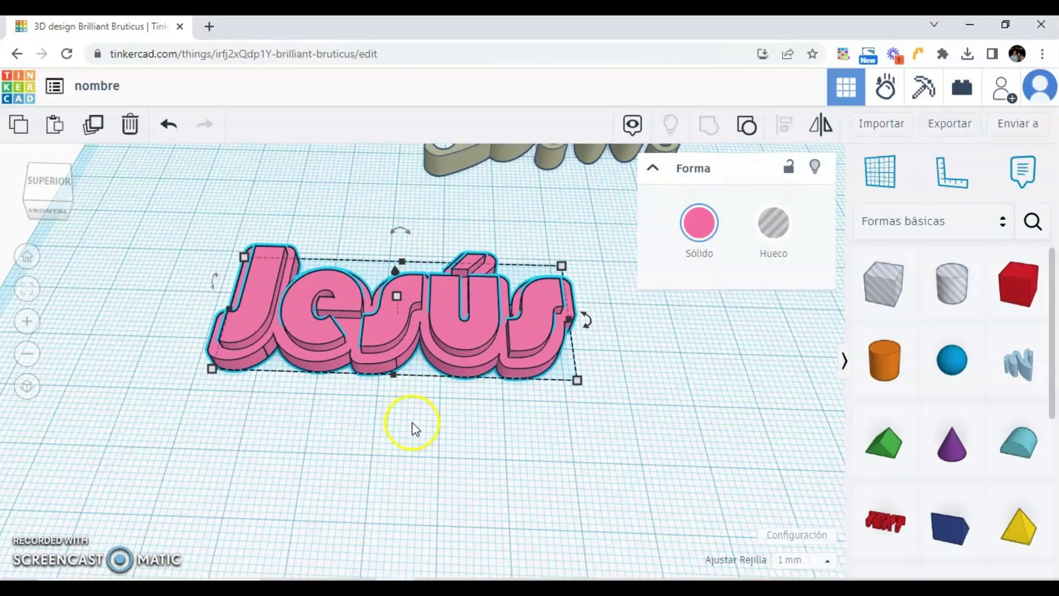
left_click_drag(412, 423, 422, 429)
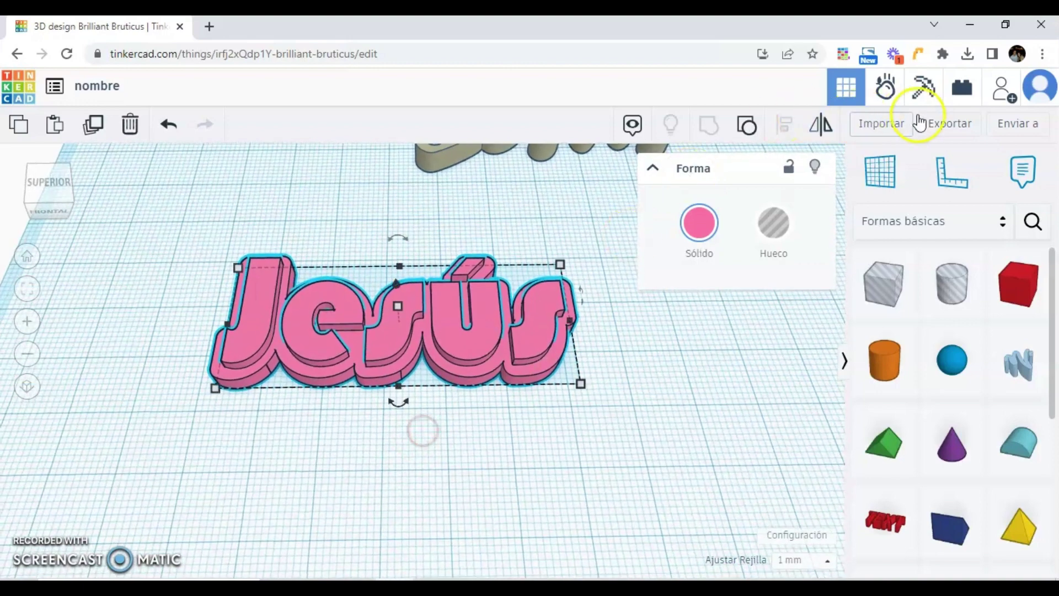
Export the grouped keychain as an STL file and open the browser's list of downloaded files
left_click(949, 123)
left_click(612, 298)
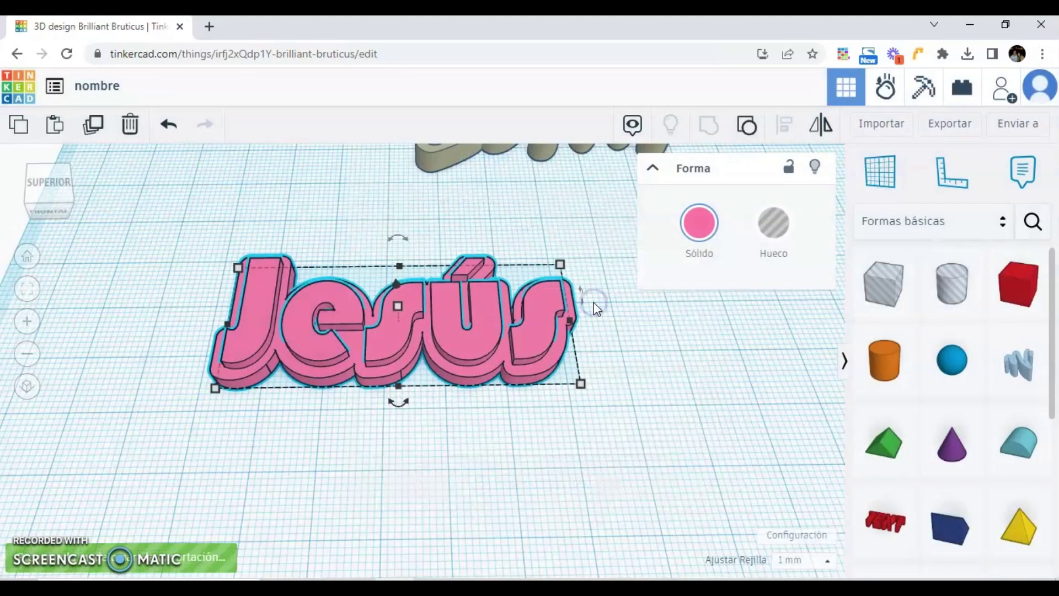
left_click(967, 54)
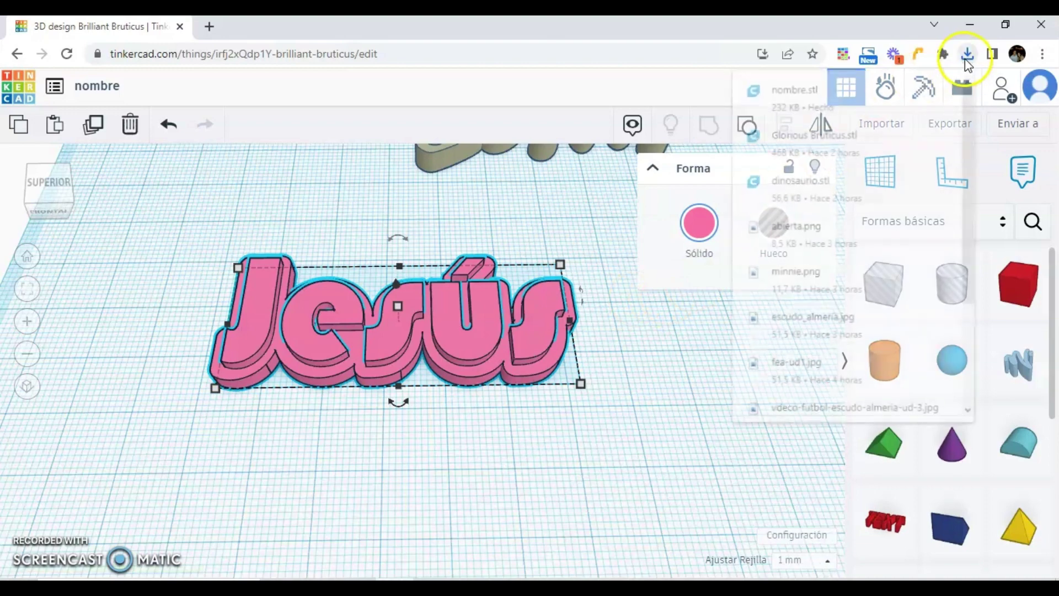